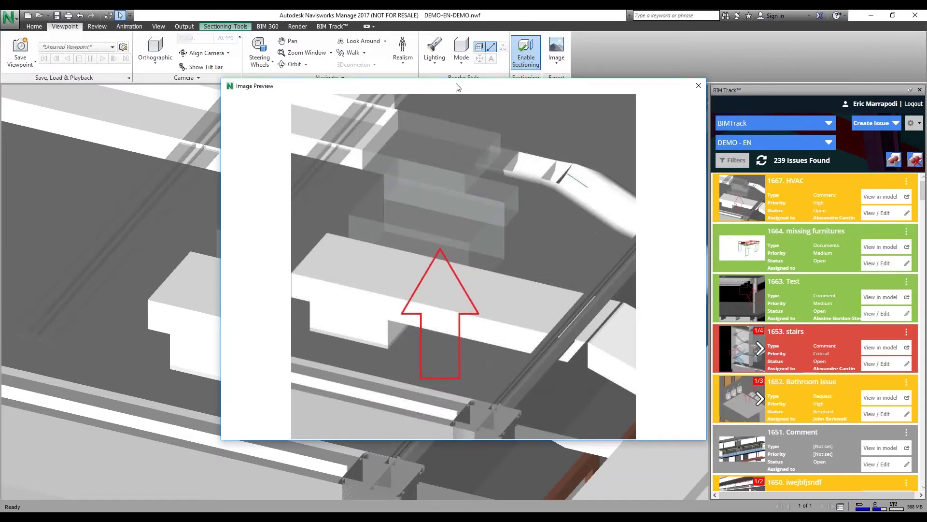
# Close the issue image preview and enter the comment "problem?" on issue 1667, HVAC.
pyautogui.moveTo(474, 89); pyautogui.dragTo(556, 103)
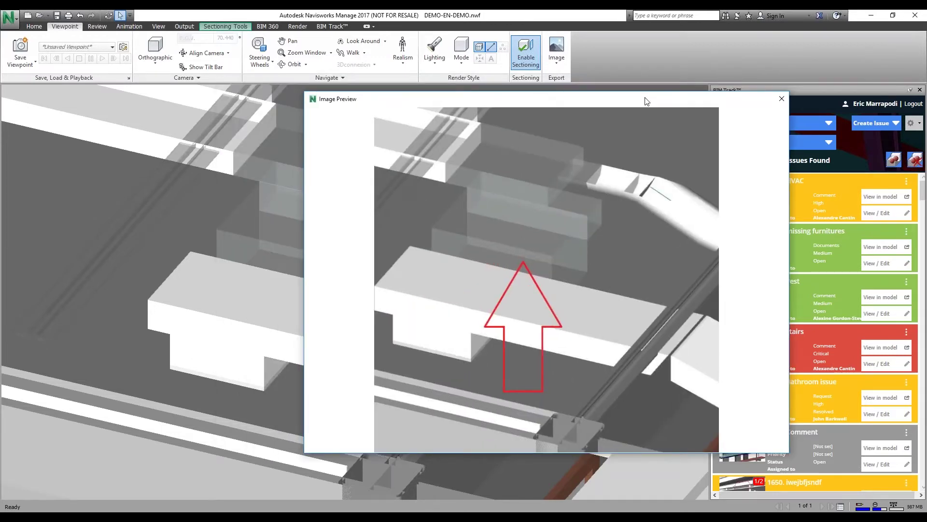
pyautogui.click(782, 100)
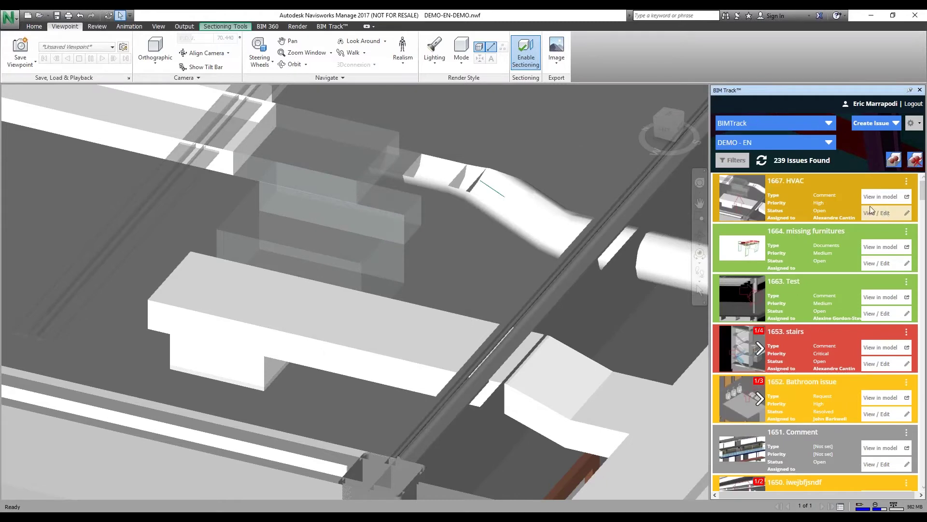
pyautogui.click(869, 207)
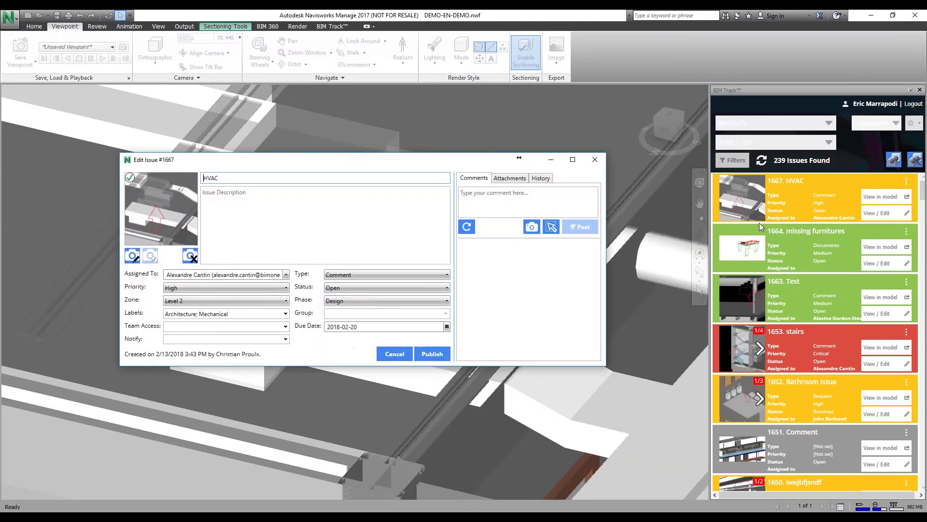
pyautogui.click(492, 201)
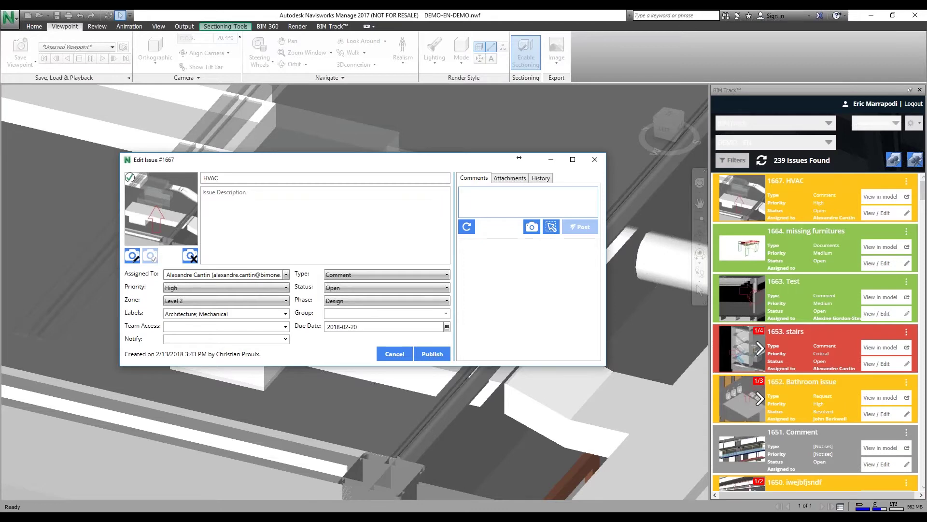
pyautogui.write('problem?')
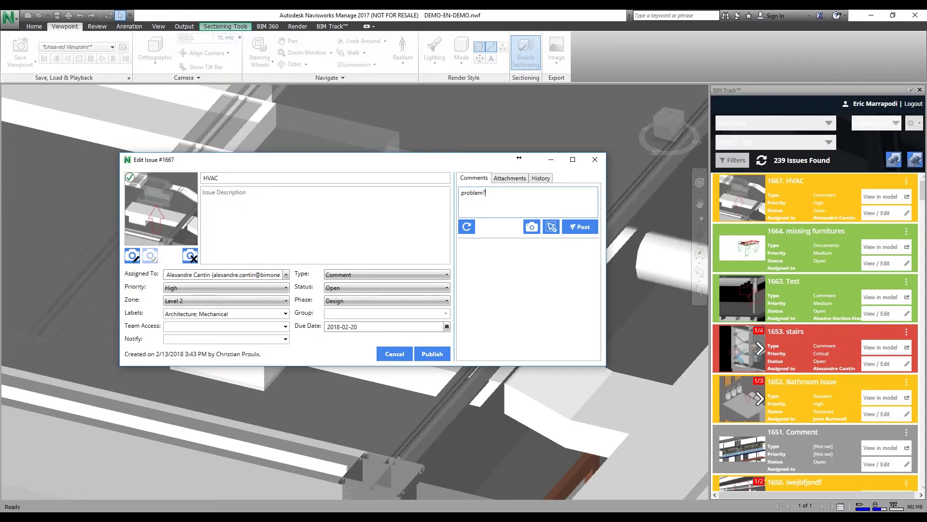
# Attach a captured region of the duct model to the comment, post it and publish the issue.
pyautogui.click(551, 227)
pyautogui.moveTo(165, 117); pyautogui.dragTo(484, 405)
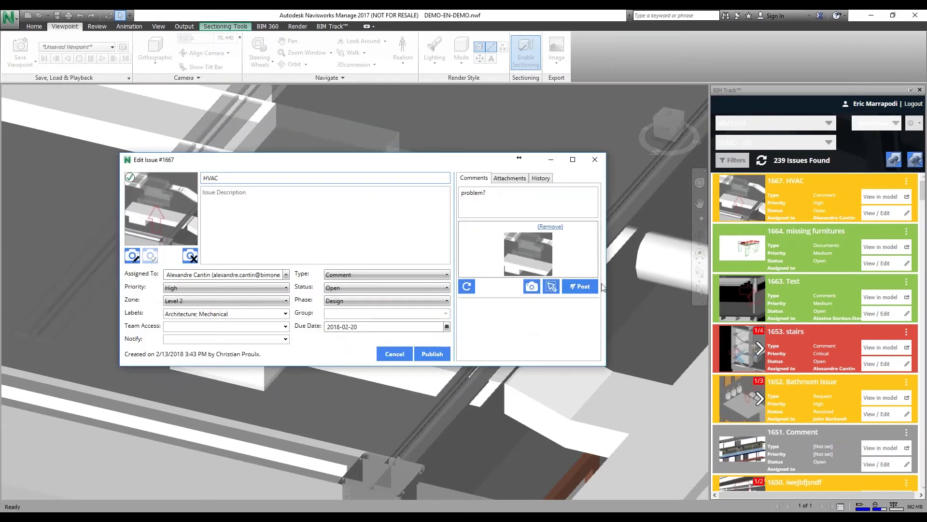
pyautogui.click(581, 286)
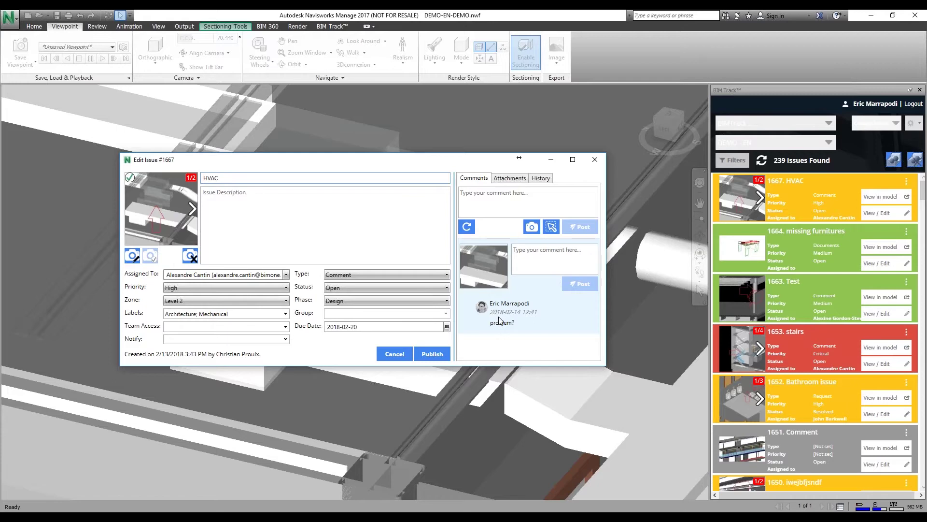
pyautogui.click(432, 354)
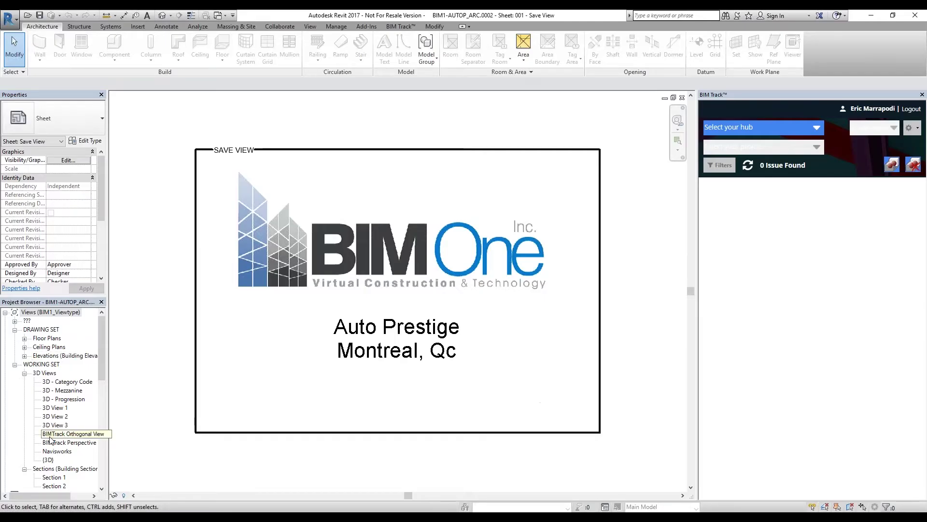
# In Revit, open the {3D} view and load the DEMO - EN project from the BIMTrack hub.
pyautogui.click(49, 460)
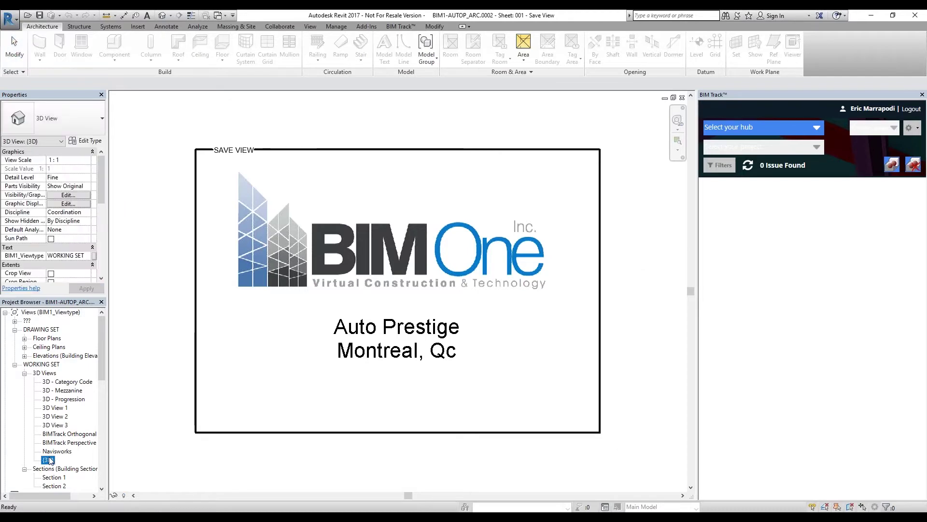
pyautogui.doubleClick(48, 460)
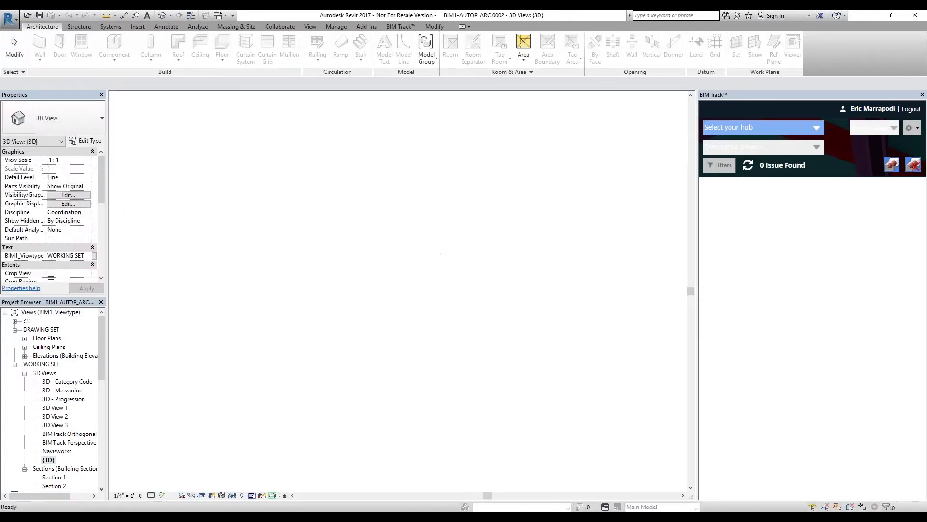
pyautogui.click(758, 128)
pyautogui.click(758, 141)
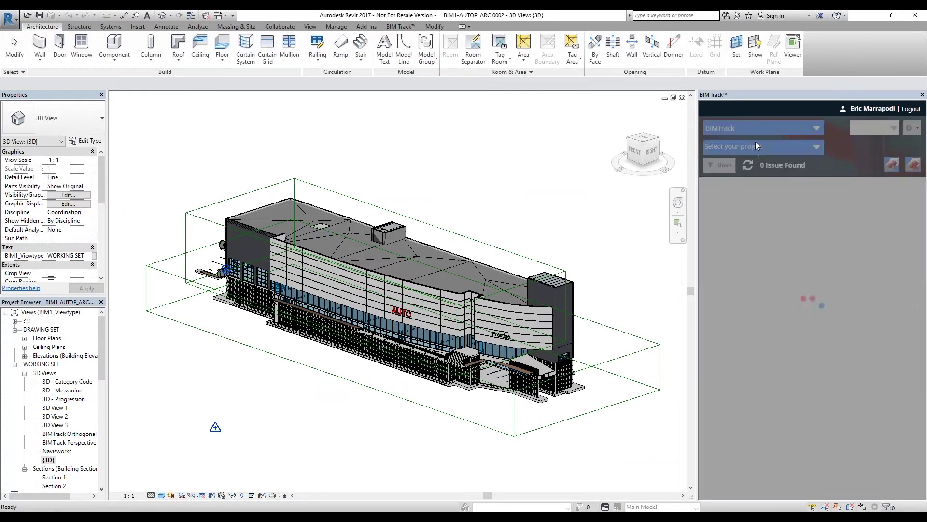
pyautogui.click(755, 147)
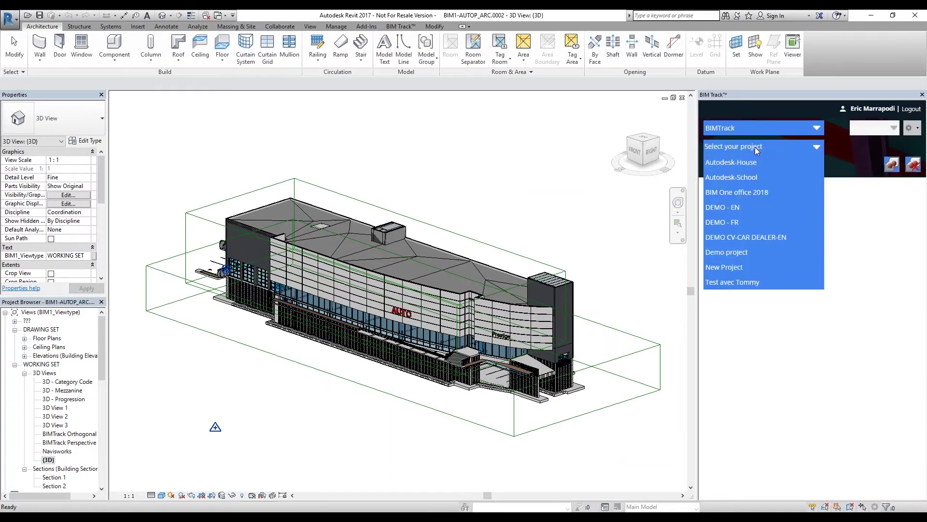
pyautogui.click(739, 208)
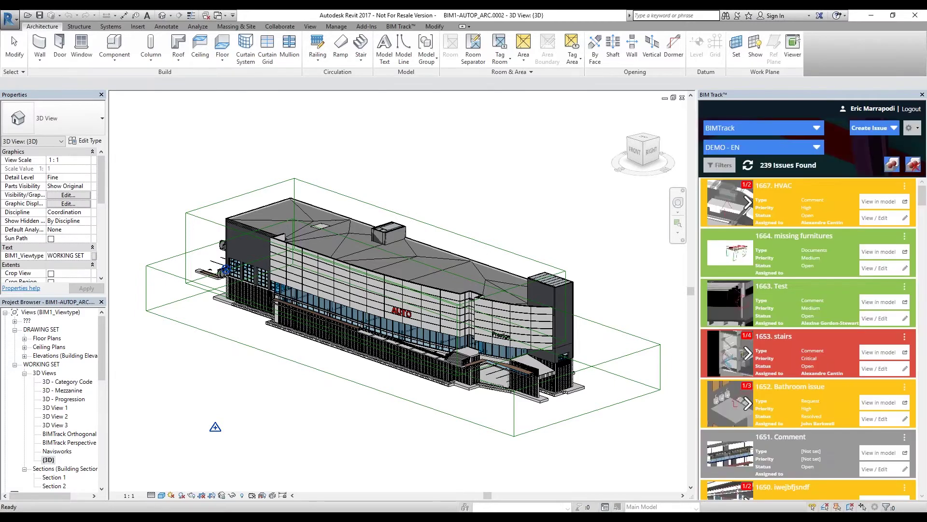
# Show issue 1667, HVAC, in the model and compare its marked-up image with the resulting view.
pyautogui.click(870, 203)
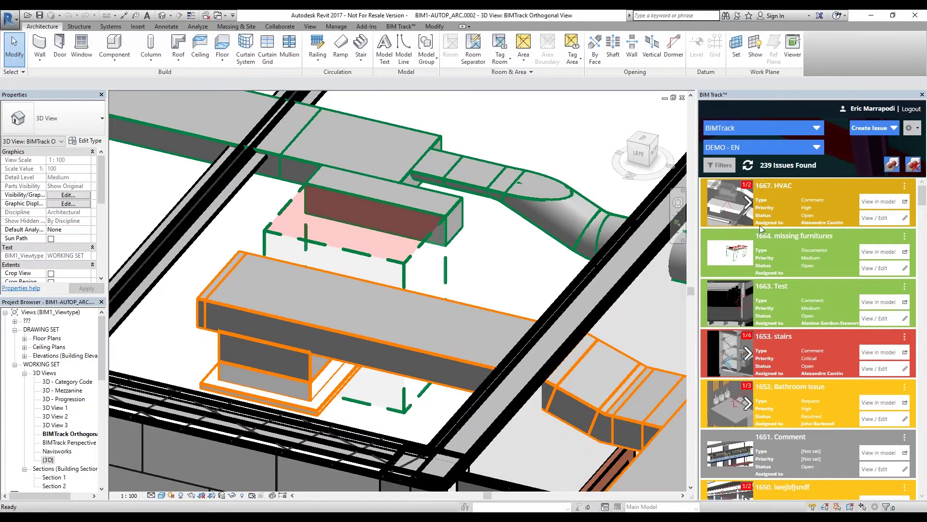
pyautogui.click(727, 194)
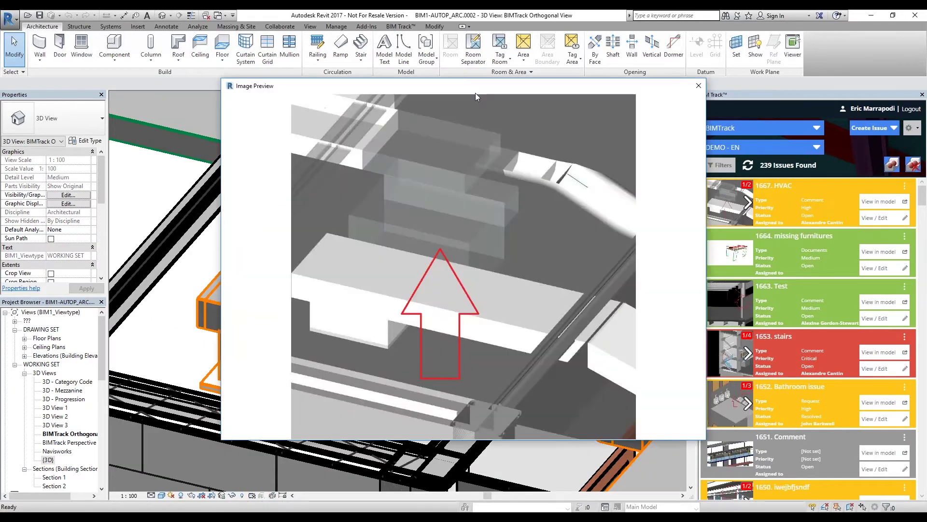
pyautogui.moveTo(504, 89); pyautogui.dragTo(714, 17)
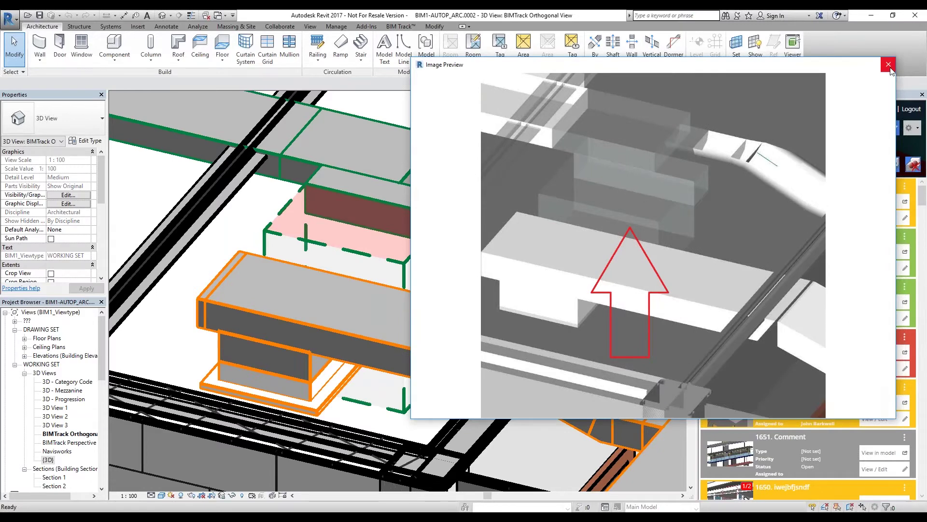
pyautogui.click(889, 65)
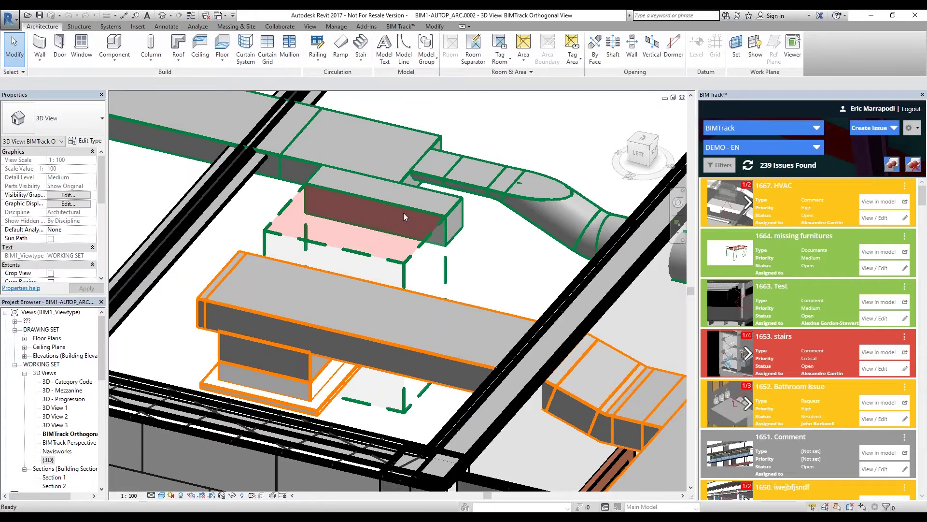
# Create a new issue from an active view framing the ducts at the beam, titled "HVAC vs BEAM".
pyautogui.click(626, 142)
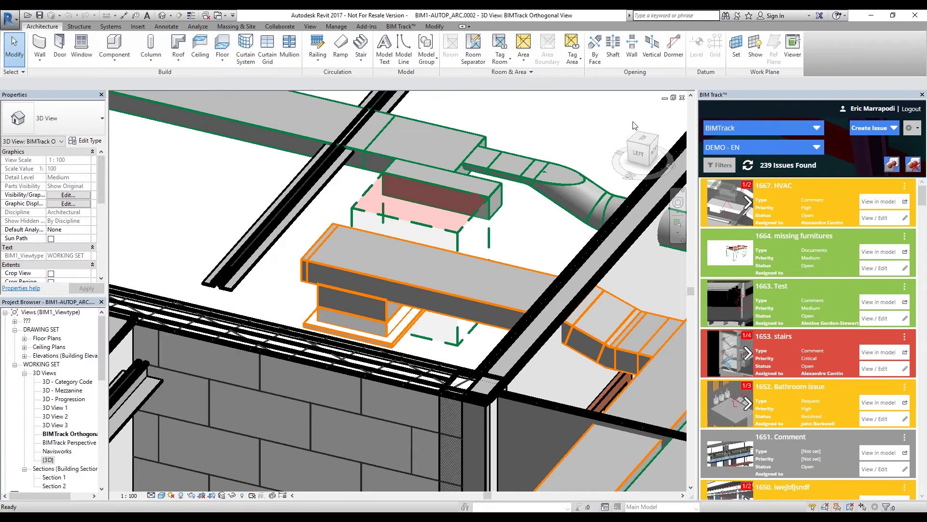
pyautogui.click(621, 112)
pyautogui.moveTo(478, 317); pyautogui.dragTo(318, 202, button='middle')
pyautogui.scroll(5, 348, 224)
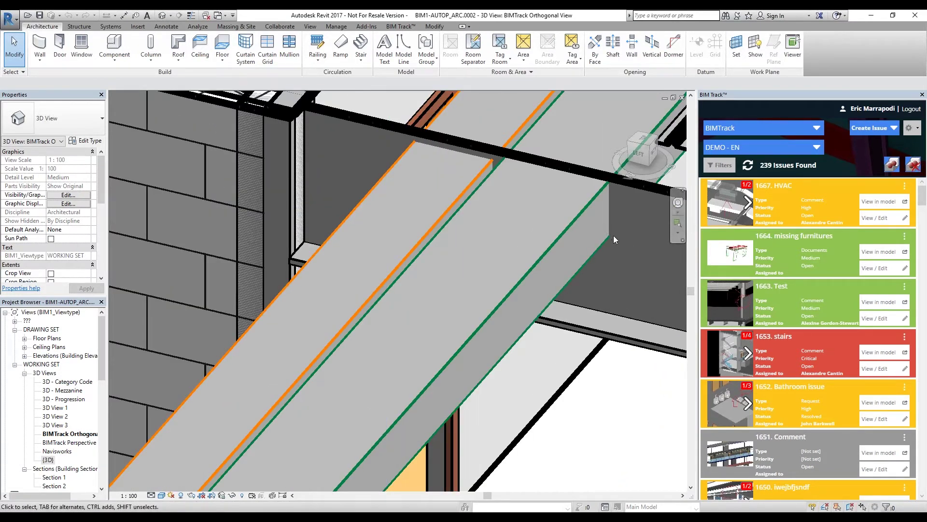
pyautogui.write('HVAC vs')
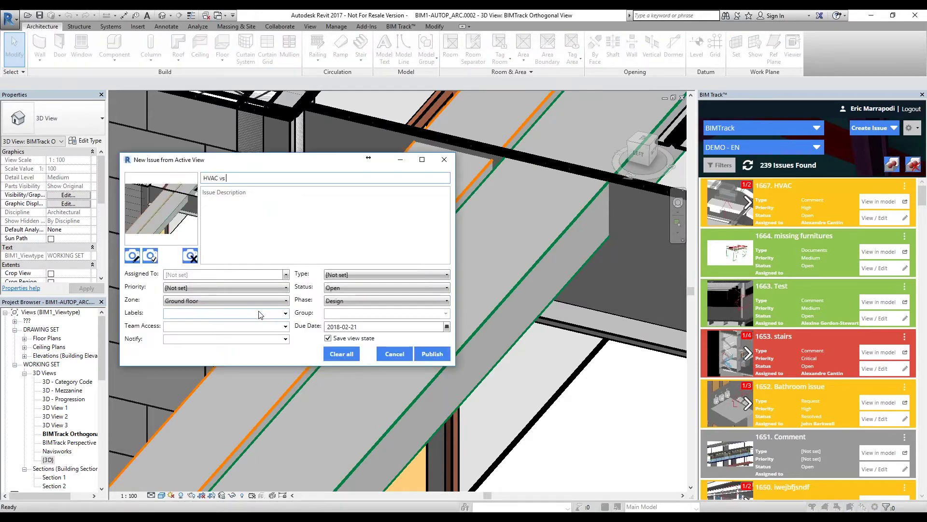
pyautogui.write(' BEAM')
# Mark up the issue image in Paint with a red rectangle about 483 × 343 px around the duct and beam intersection, and save it.
pyautogui.click(134, 257)
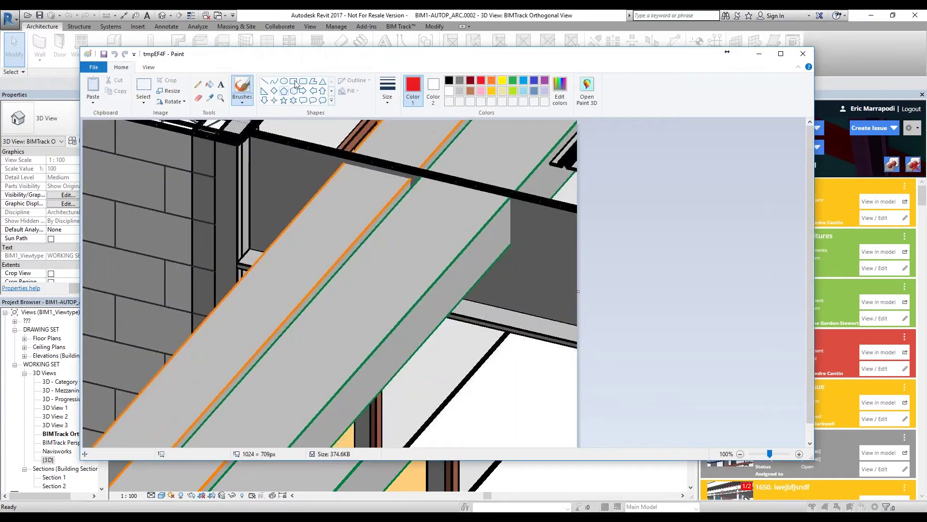
pyautogui.click(294, 82)
pyautogui.moveTo(309, 126)
pyautogui.mouseDown()
pyautogui.moveTo(321, 153)
pyautogui.moveTo(541, 290)
pyautogui.mouseUp()
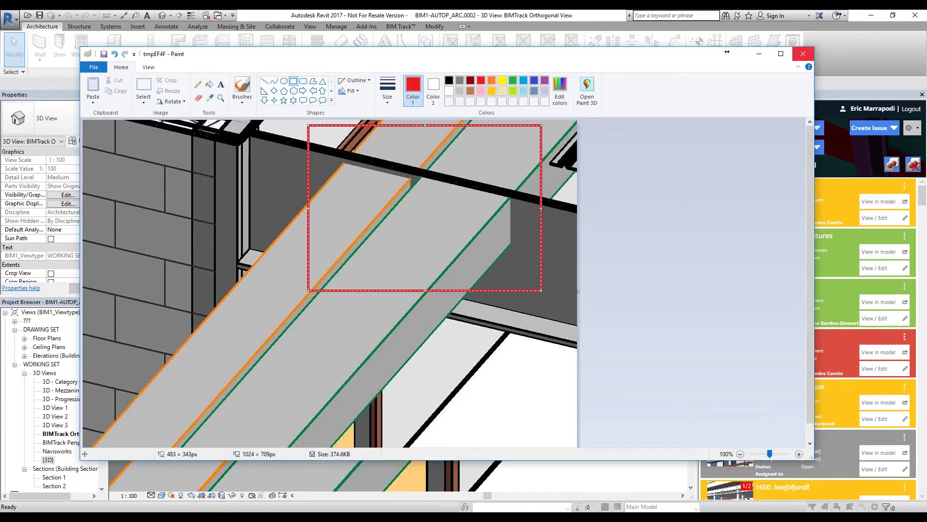
pyautogui.click(803, 53)
pyautogui.click(427, 266)
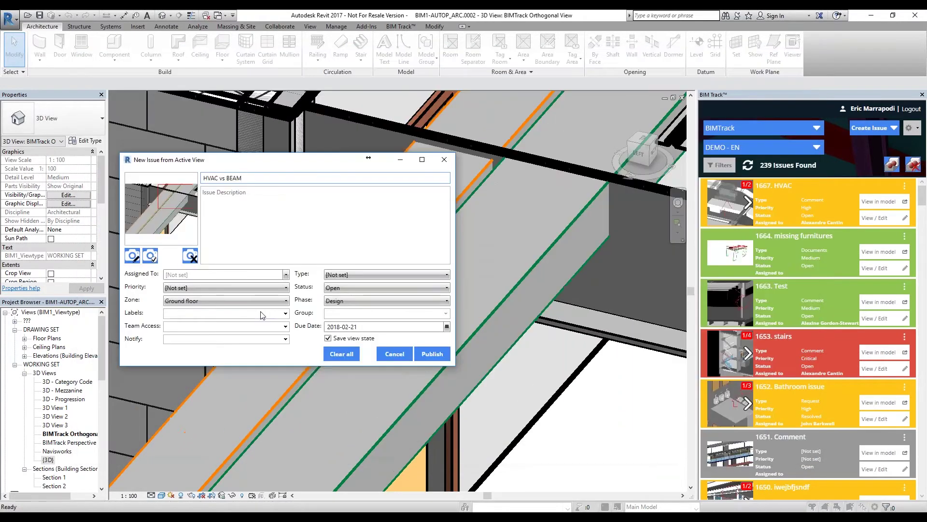
# Assign the issue to a team member, with priority Critical and zone Level 1.
pyautogui.click(247, 274)
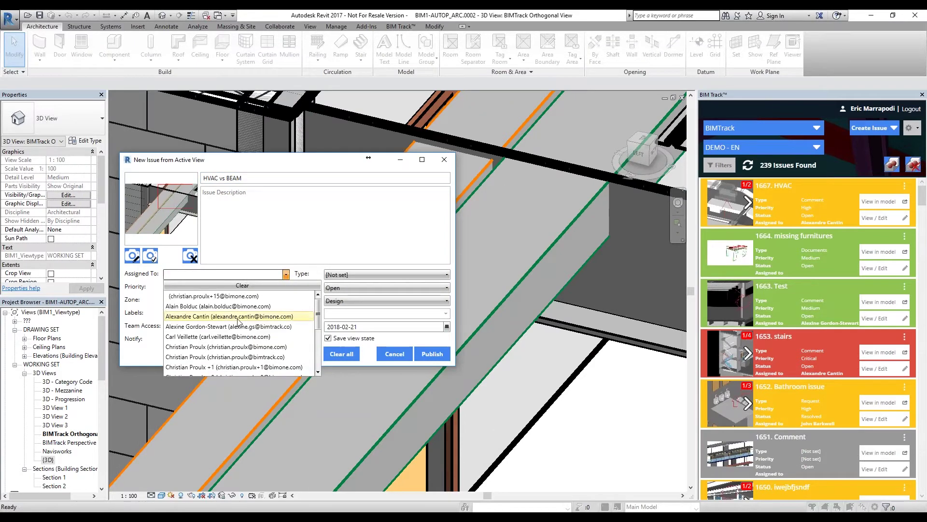
pyautogui.click(225, 356)
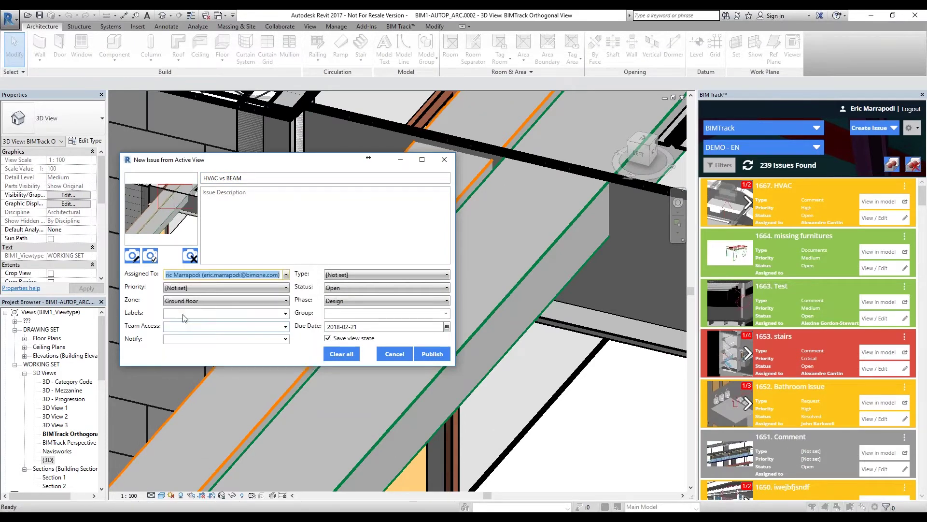
pyautogui.click(199, 287)
pyautogui.click(193, 309)
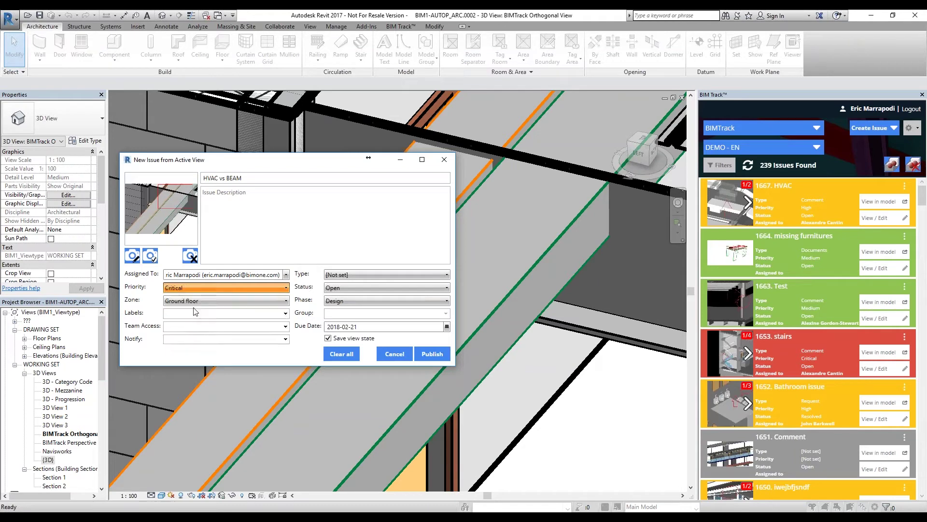
pyautogui.click(194, 301)
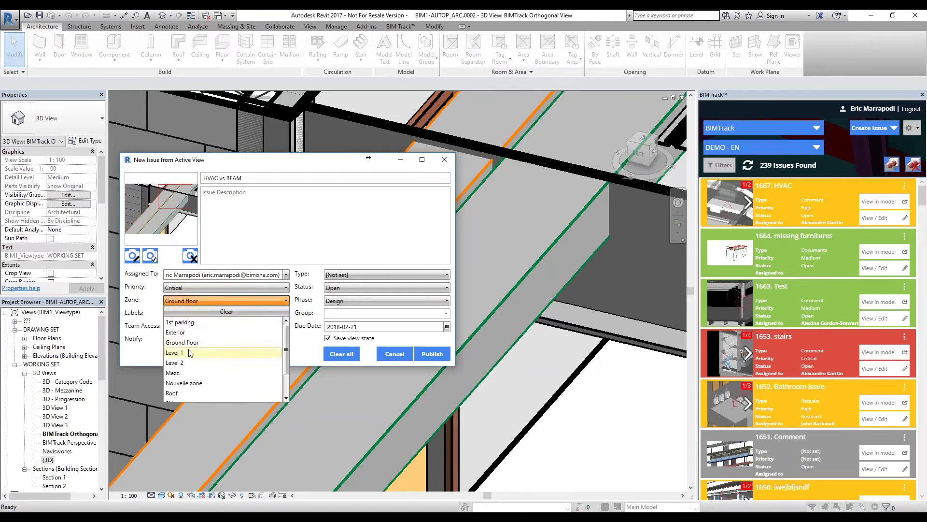
pyautogui.click(188, 353)
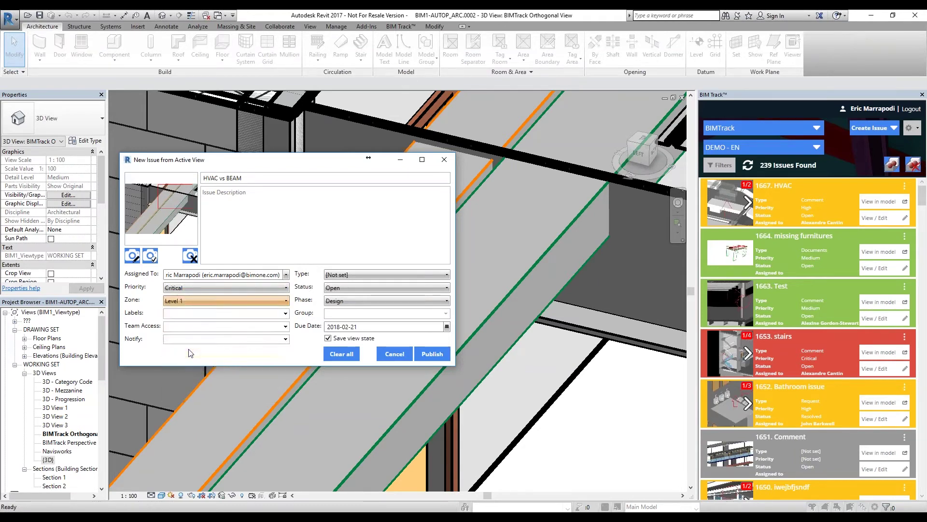
# Set the new issue's type to Issue and its status to Open.
pyautogui.click(194, 314)
pyautogui.click(348, 275)
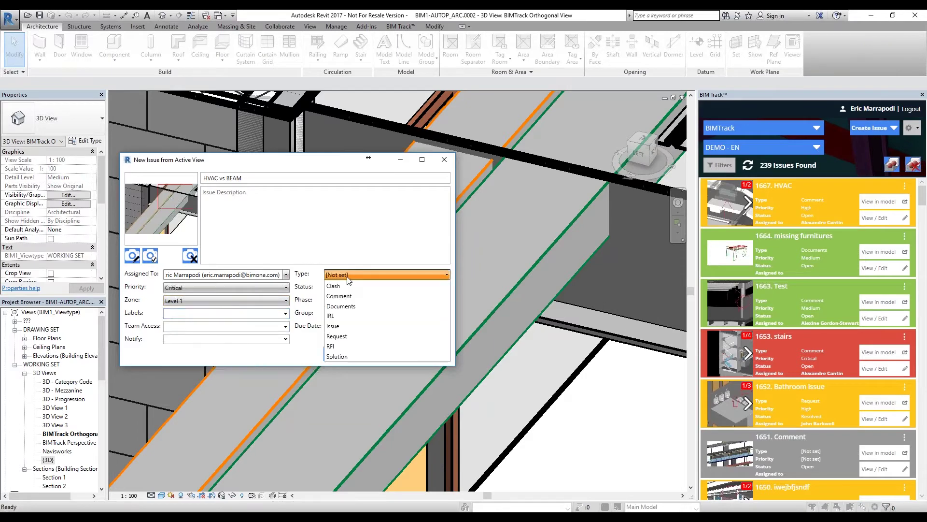
pyautogui.click(343, 337)
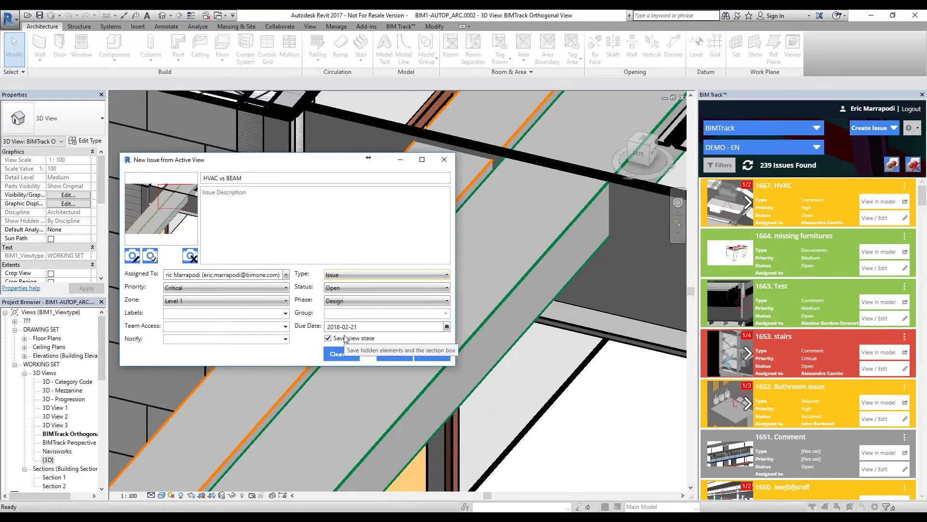
pyautogui.click(342, 289)
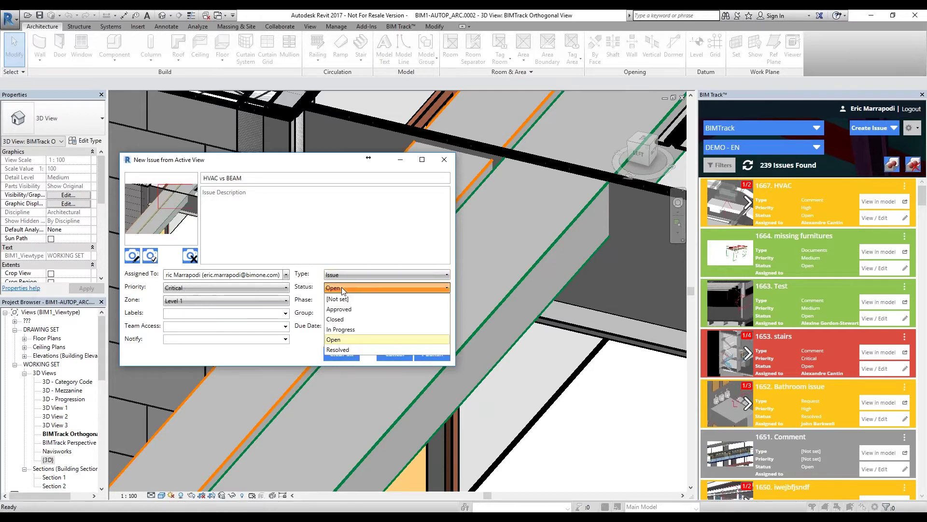
pyautogui.click(338, 339)
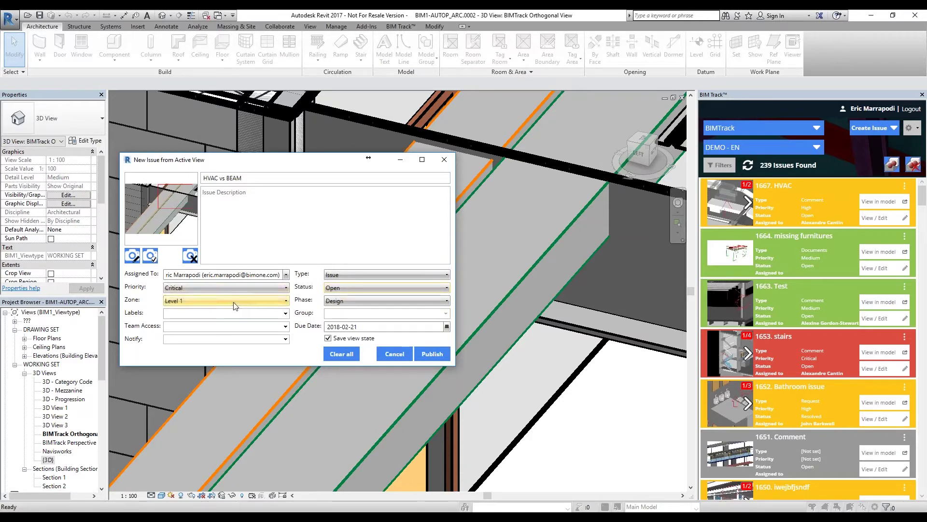
# Review the Team Access and Notify options without choosing any, and publish the HVAC vs BEAM issue.
pyautogui.click(229, 327)
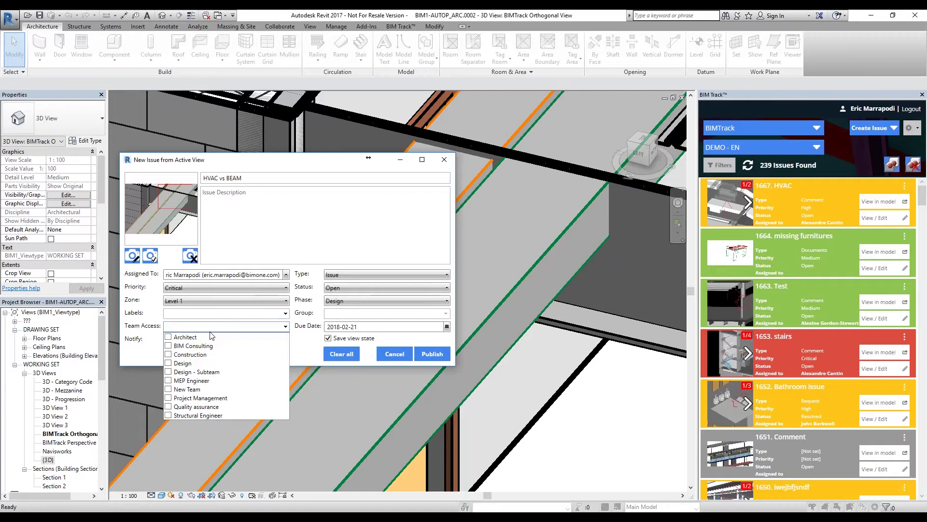
pyautogui.click(140, 365)
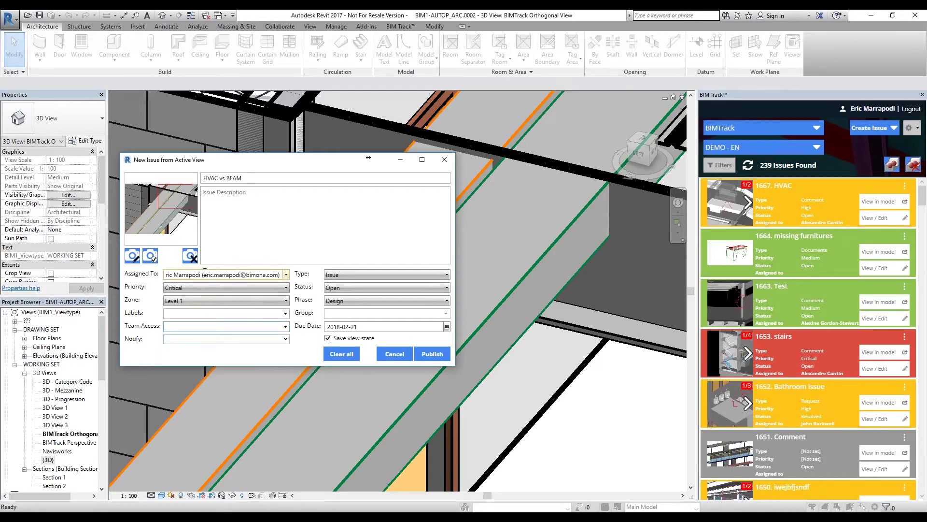
pyautogui.click(200, 339)
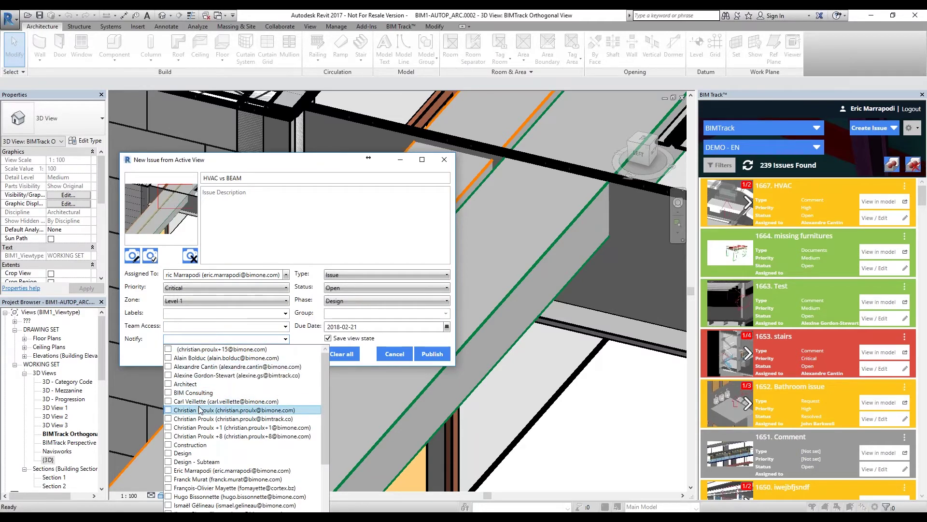
pyautogui.click(150, 357)
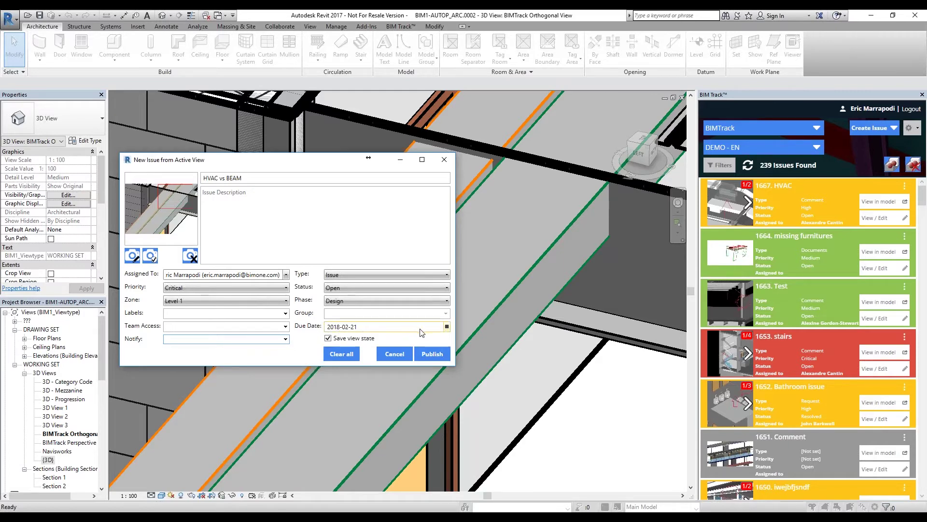
pyautogui.click(420, 355)
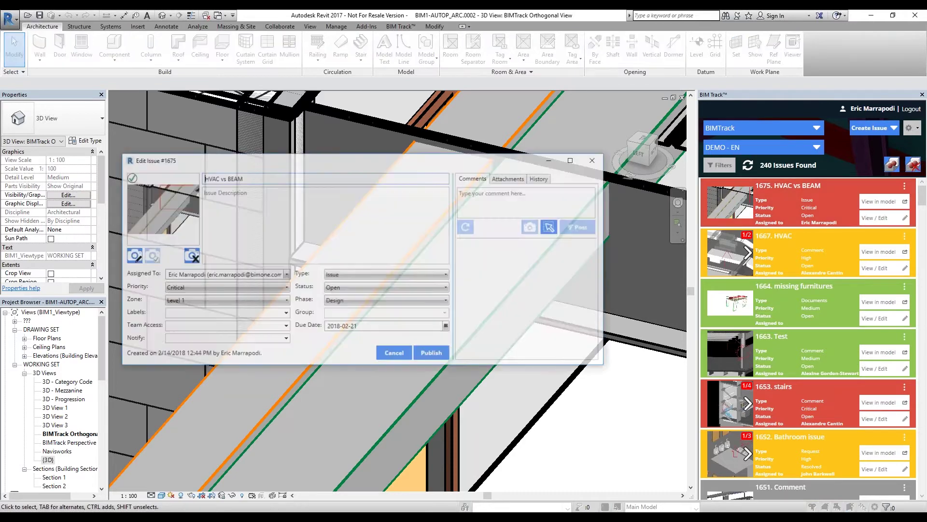
# Post the comment "revit" with a captured image region of the ducts on the HVAC vs BEAM issue and publish it.
pyautogui.click(503, 194)
pyautogui.write('revit')
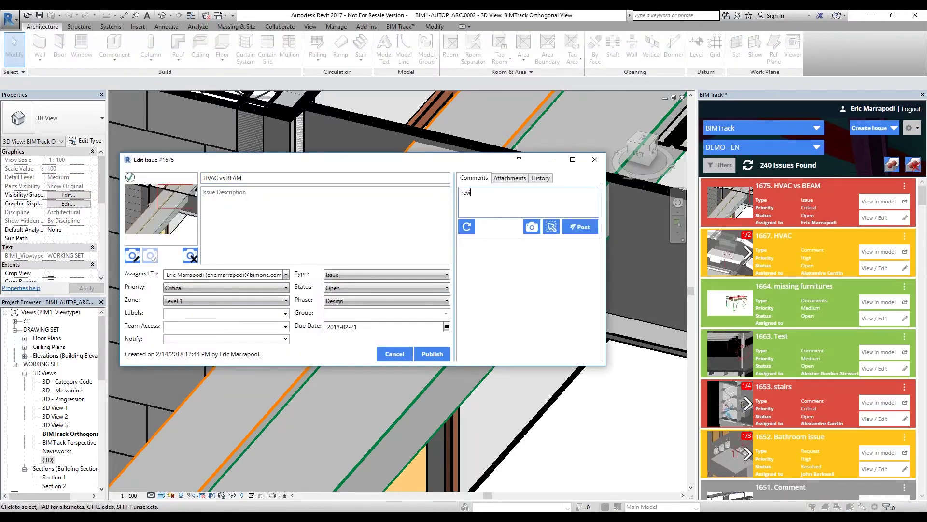
pyautogui.click(551, 227)
pyautogui.moveTo(352, 99); pyautogui.dragTo(620, 292)
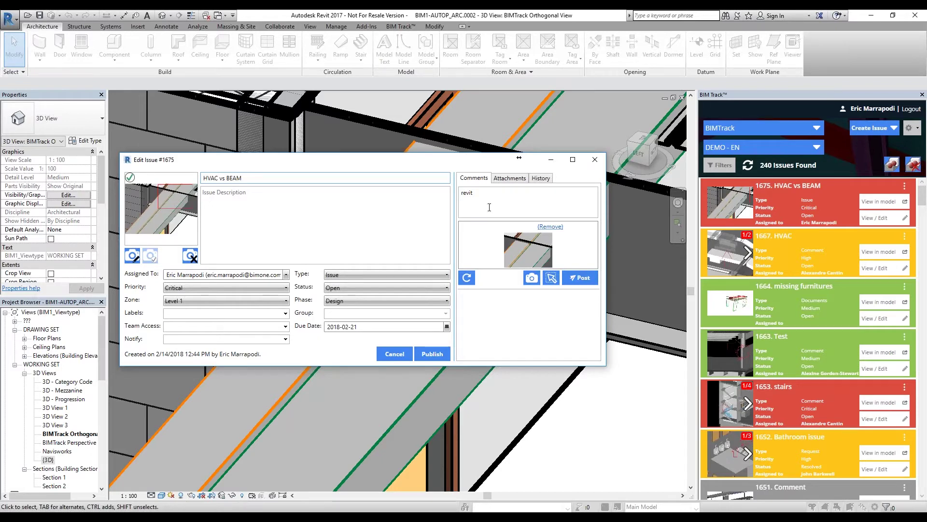
pyautogui.click(579, 278)
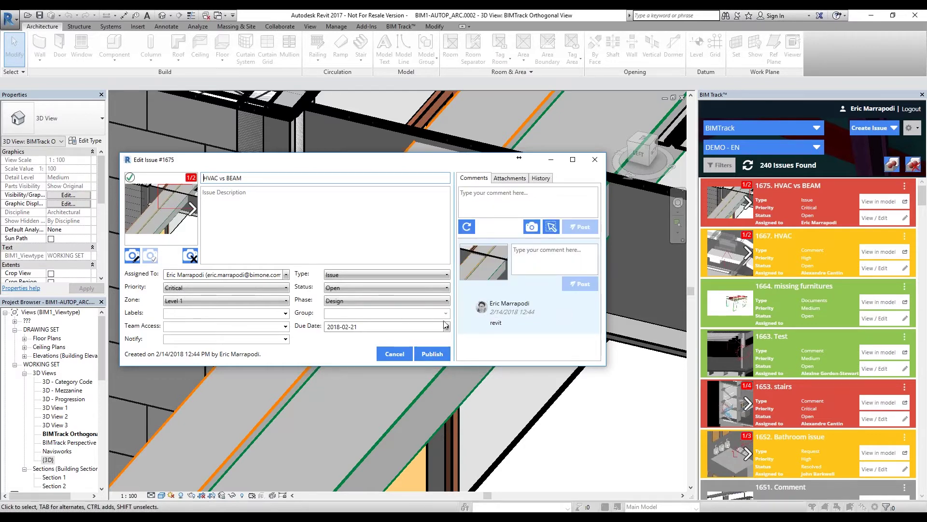
pyautogui.click(432, 354)
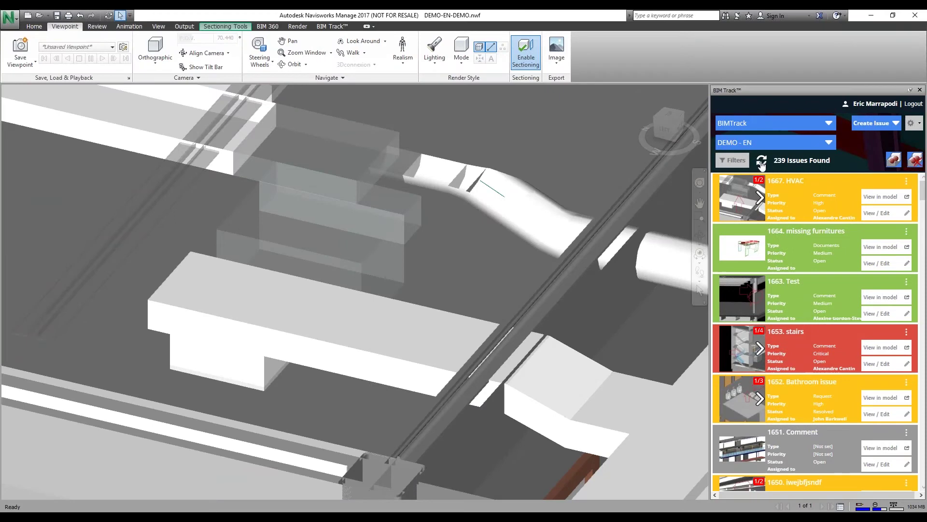
# In Navisworks, refresh the issue list and view the HVAC vs BEAM issue in the model alongside its marked-up image.
pyautogui.click(762, 164)
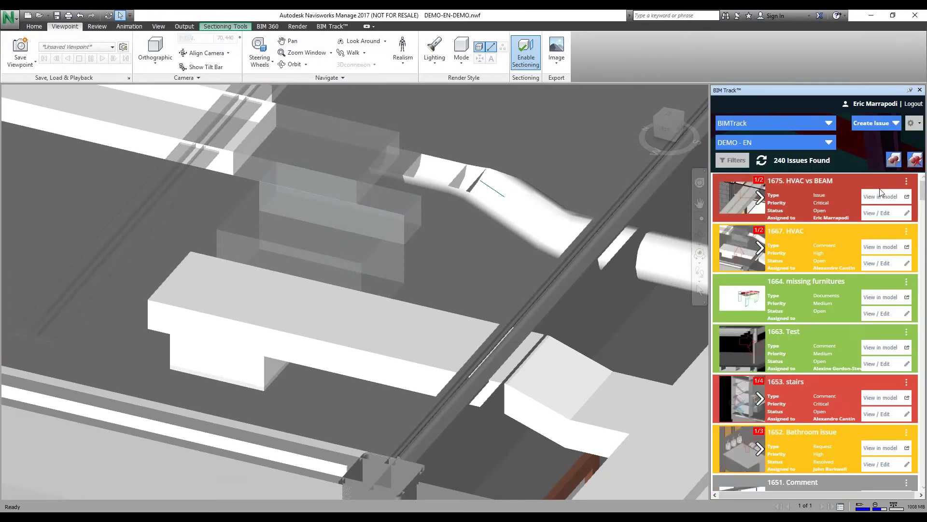
pyautogui.click(880, 193)
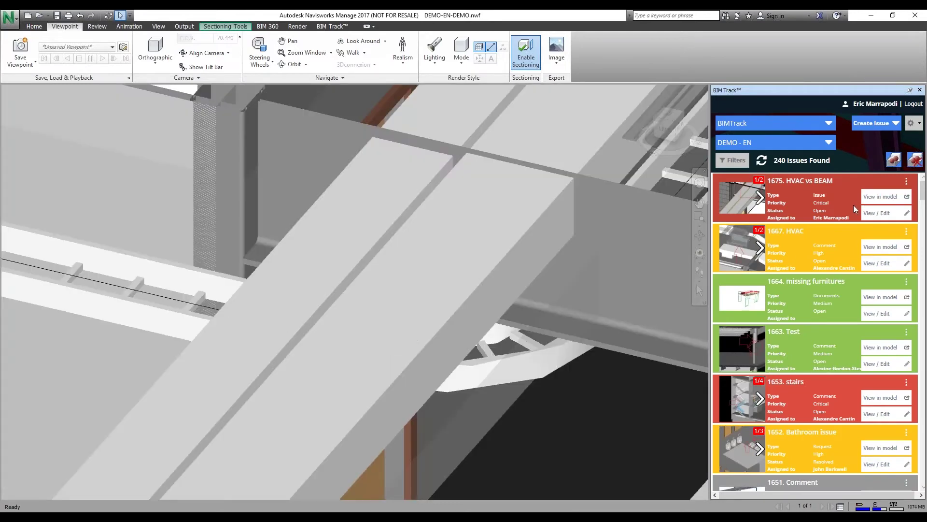
pyautogui.click(750, 212)
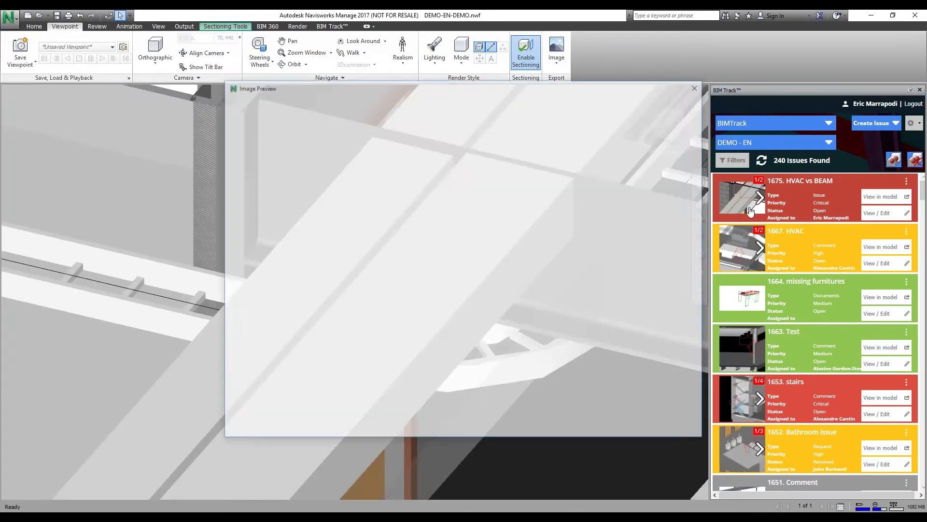
pyautogui.moveTo(559, 90); pyautogui.dragTo(233, 267)
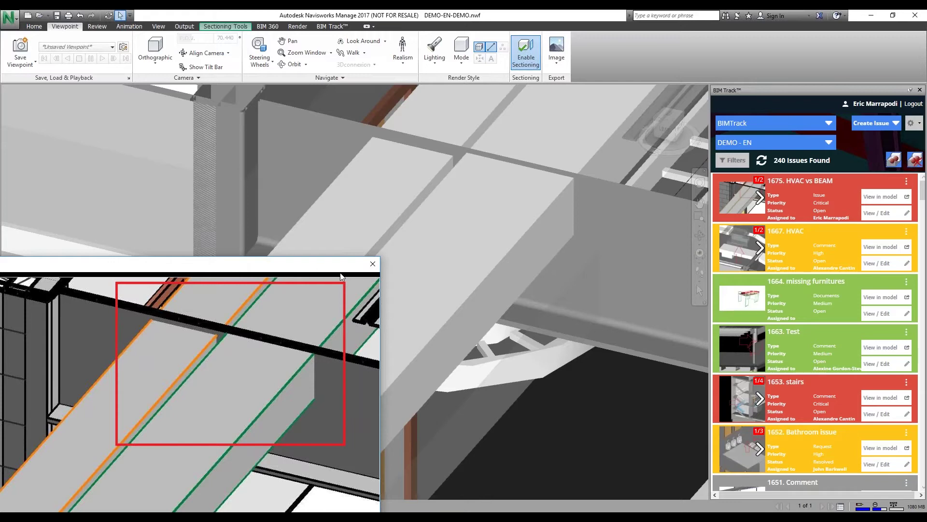
pyautogui.click(373, 264)
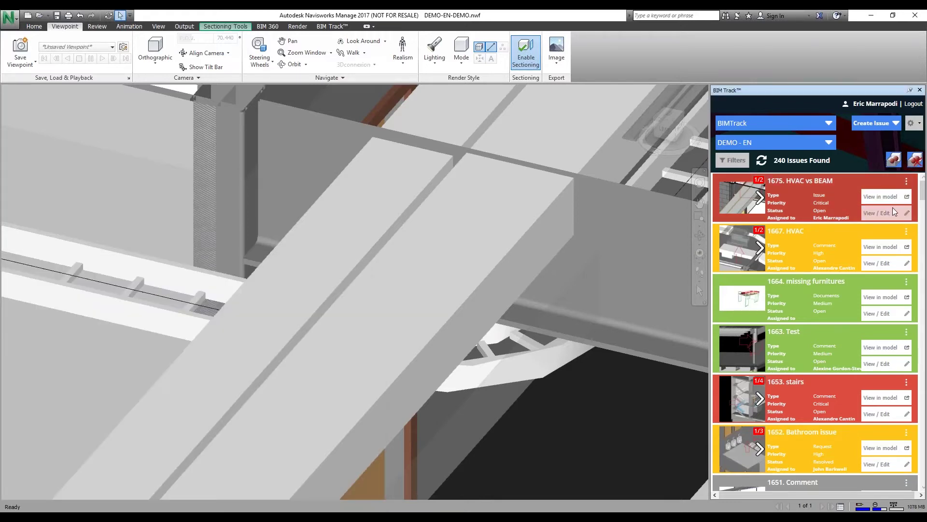
# Post the comment "navis" with a captured region of the Navisworks view on the HVAC vs BEAM issue and publish it.
pyautogui.click(851, 211)
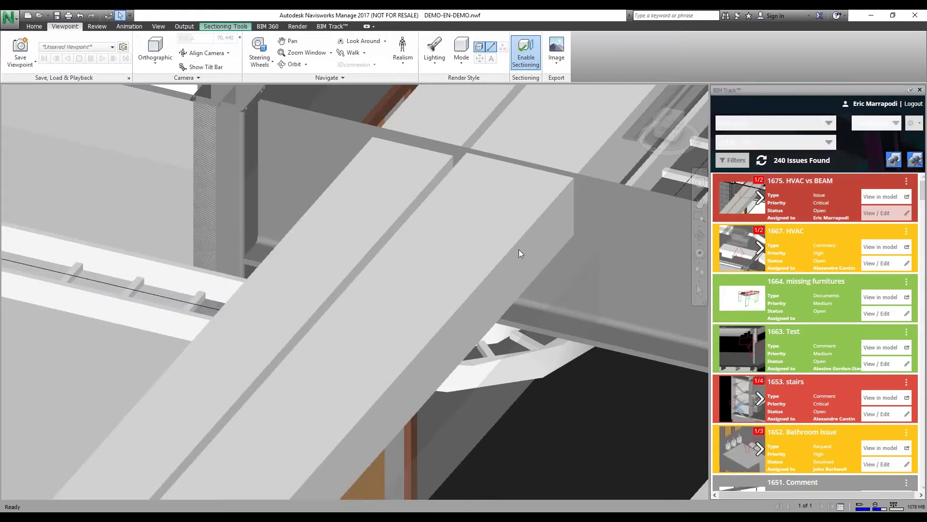
pyautogui.write('navis')
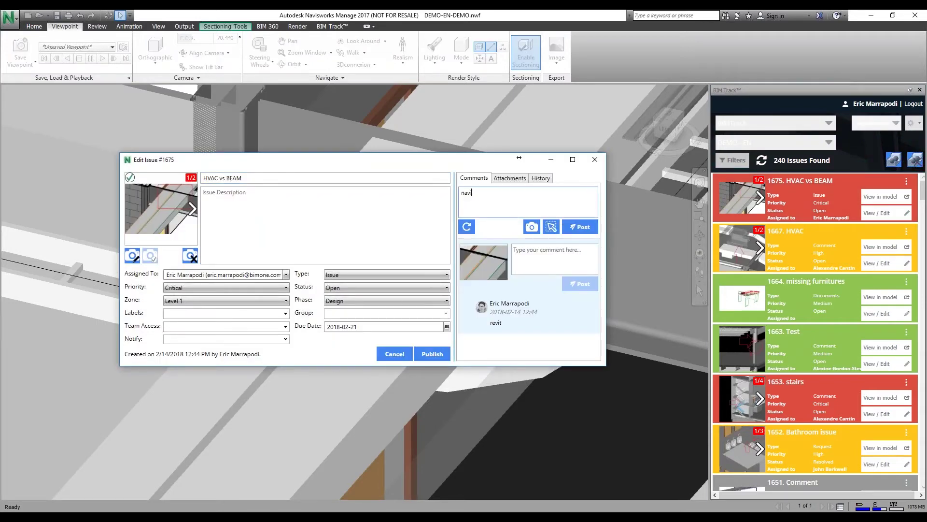
pyautogui.click(551, 226)
pyautogui.moveTo(307, 97); pyautogui.dragTo(629, 293)
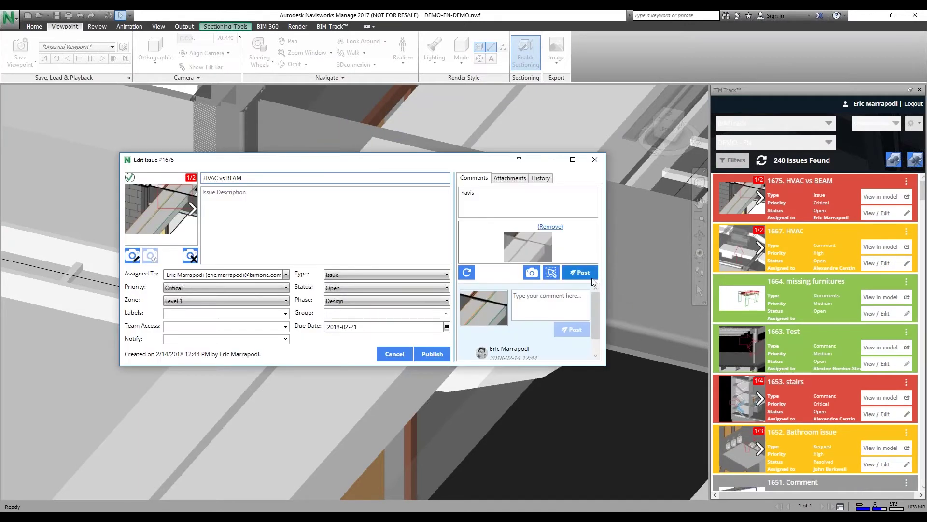
pyautogui.click(580, 271)
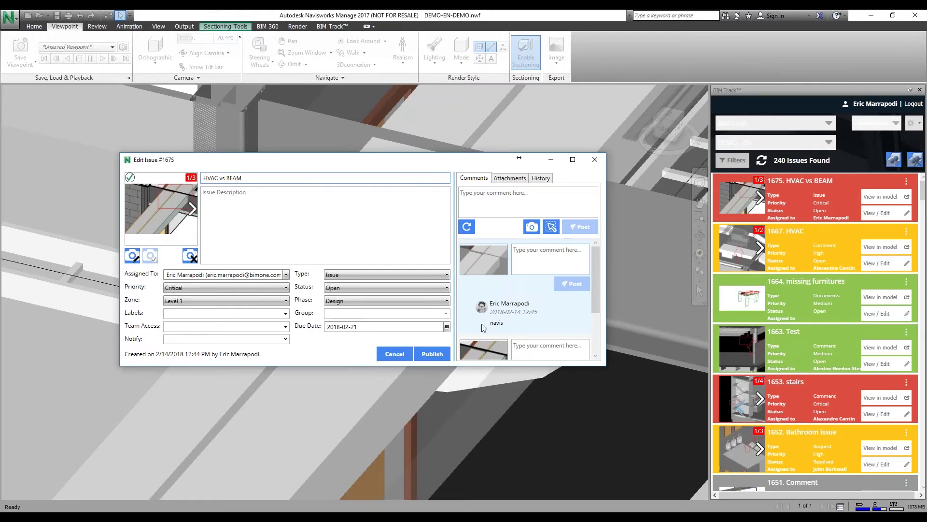
pyautogui.click(436, 356)
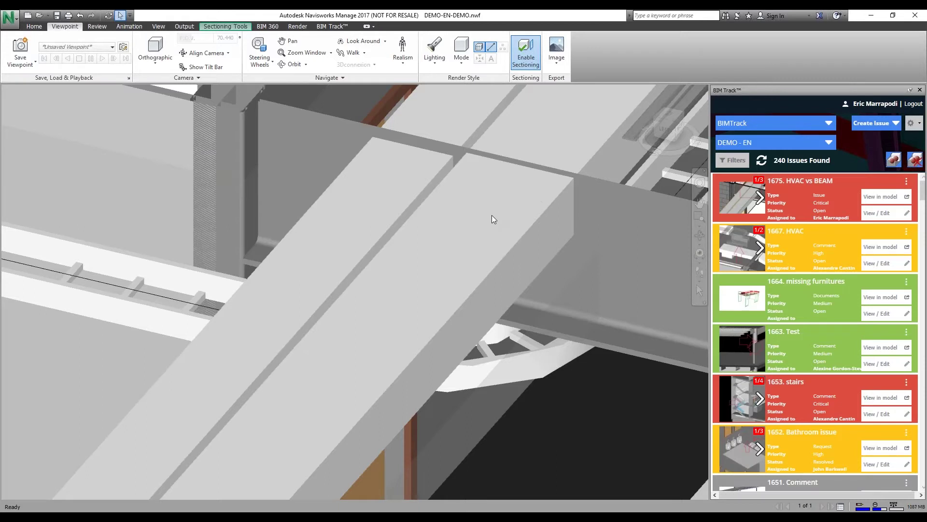
# Add a Clash Detective test of BIM1-AUTOP_SS_STR.nwc against BIM1-AUTOP-MEP_HVAC.nwc and run it.
pyautogui.click(34, 26)
pyautogui.click(476, 58)
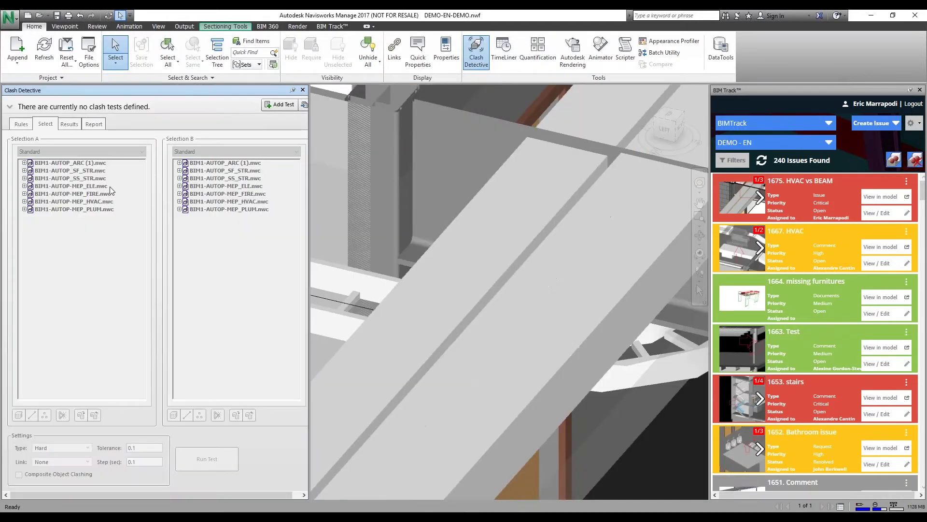
pyautogui.click(285, 104)
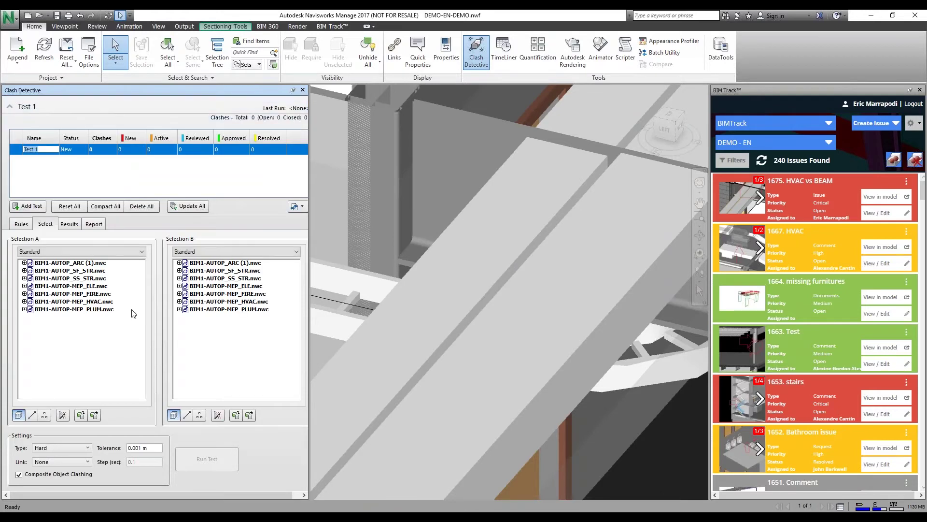
pyautogui.click(87, 278)
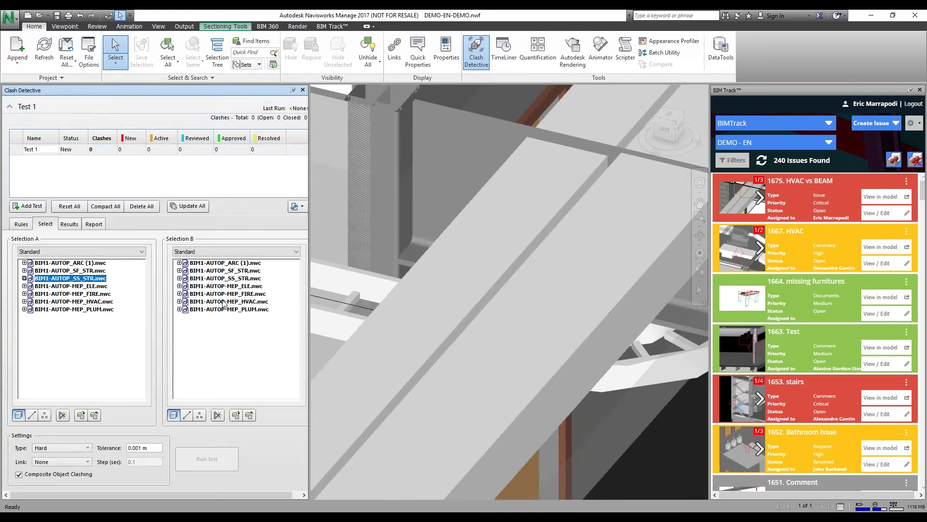
pyautogui.click(229, 301)
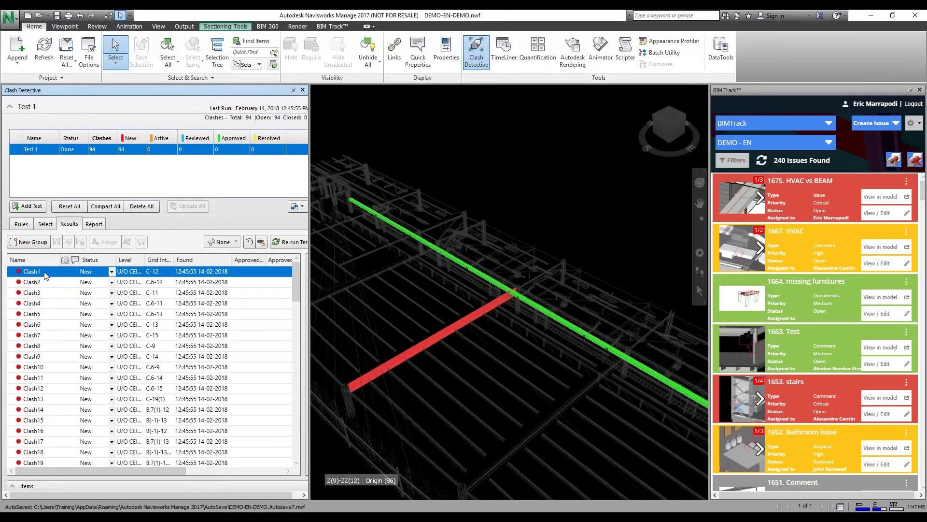
# Group Clash1, Clash2, Clash3 and Clash4 together in the clash test results.
pyautogui.click(59, 281)
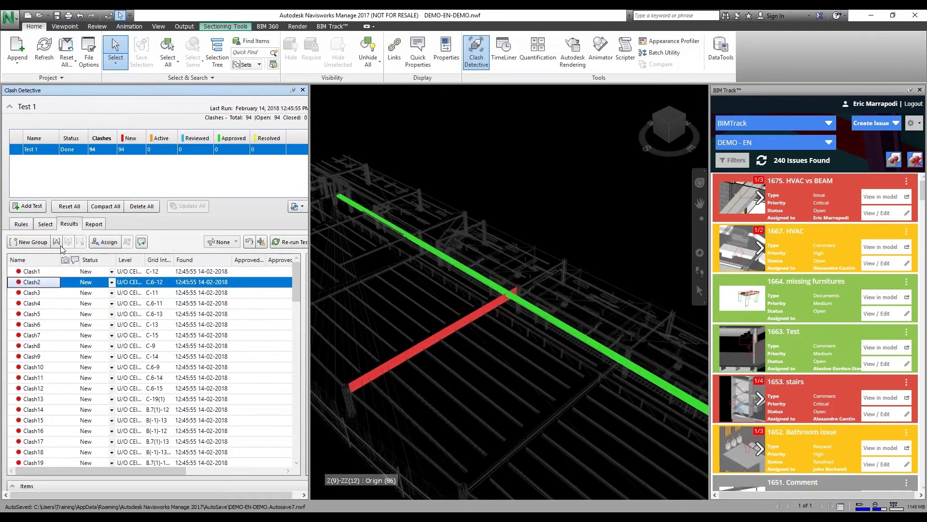
pyautogui.click(56, 241)
pyautogui.click(38, 304)
pyautogui.moveTo(38, 303)
pyautogui.mouseDown()
pyautogui.moveTo(37, 285)
pyautogui.moveTo(37, 304)
pyautogui.mouseUp()
pyautogui.click(36, 313)
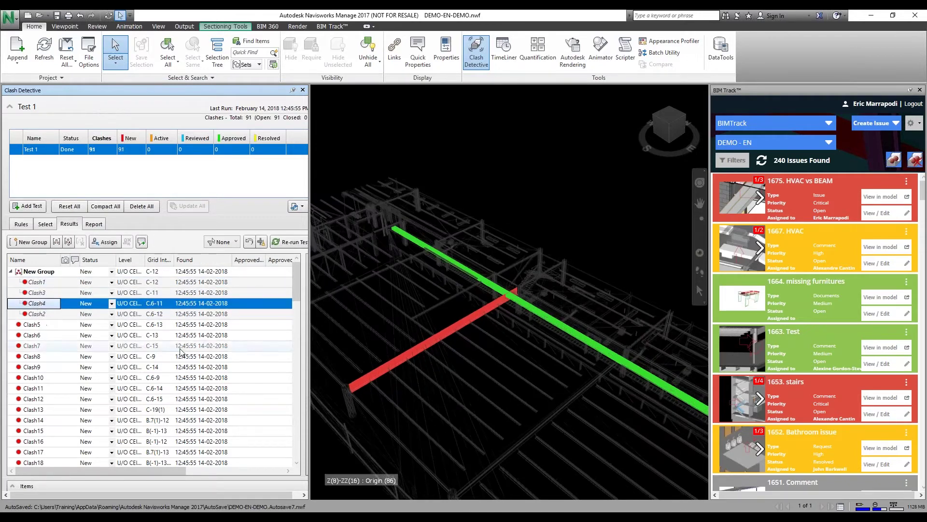
pyautogui.click(37, 282)
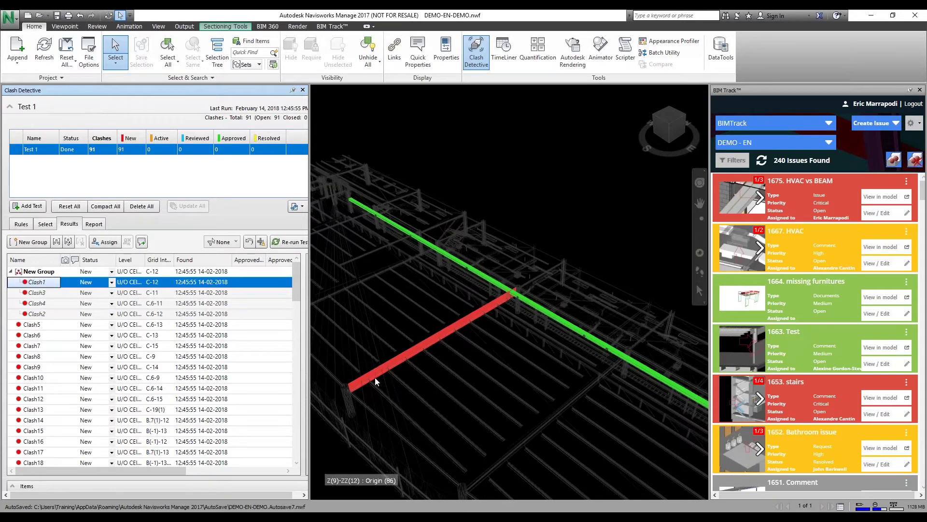
# Set the status of the new clash group to Reviewed.
pyautogui.click(111, 271)
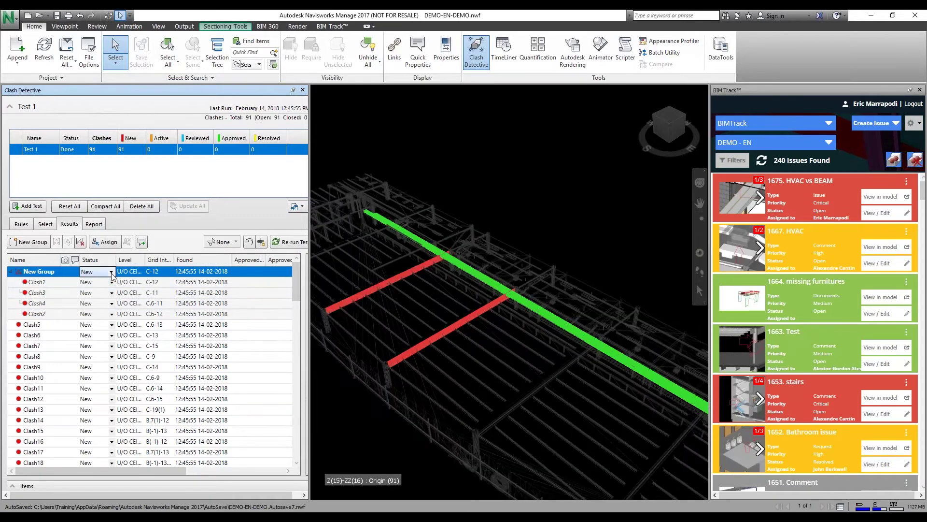
pyautogui.click(111, 271)
pyautogui.click(99, 292)
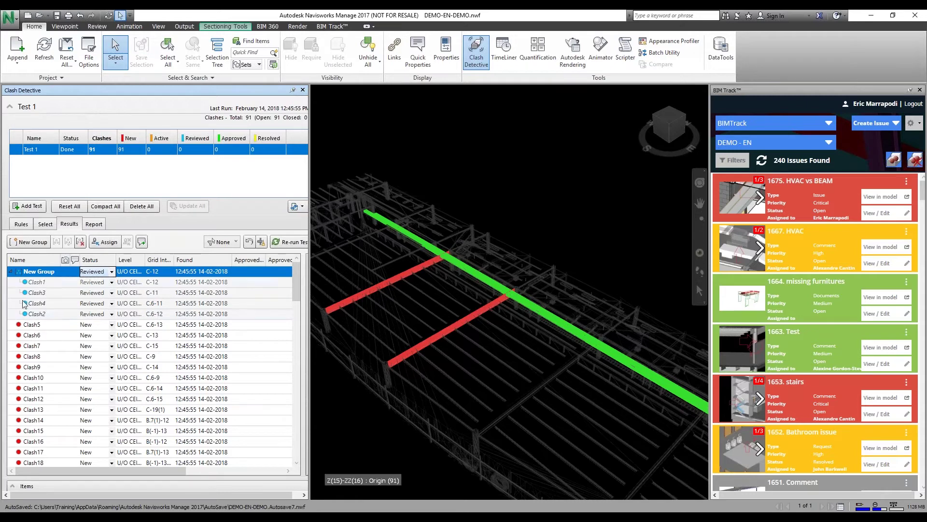
# Set up issues from the Reviewed clashes of Test 1, automatically filling the Group field with the clash test name.
pyautogui.click(896, 123)
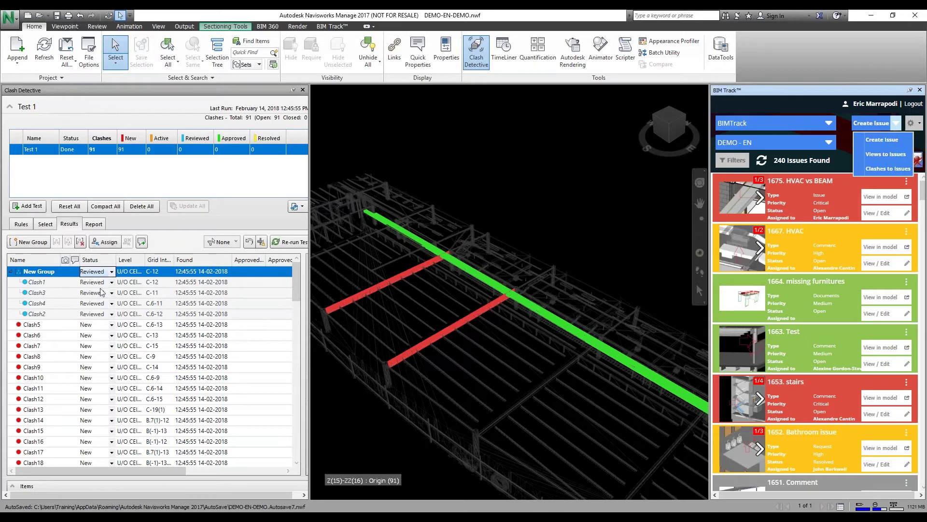
pyautogui.click(869, 169)
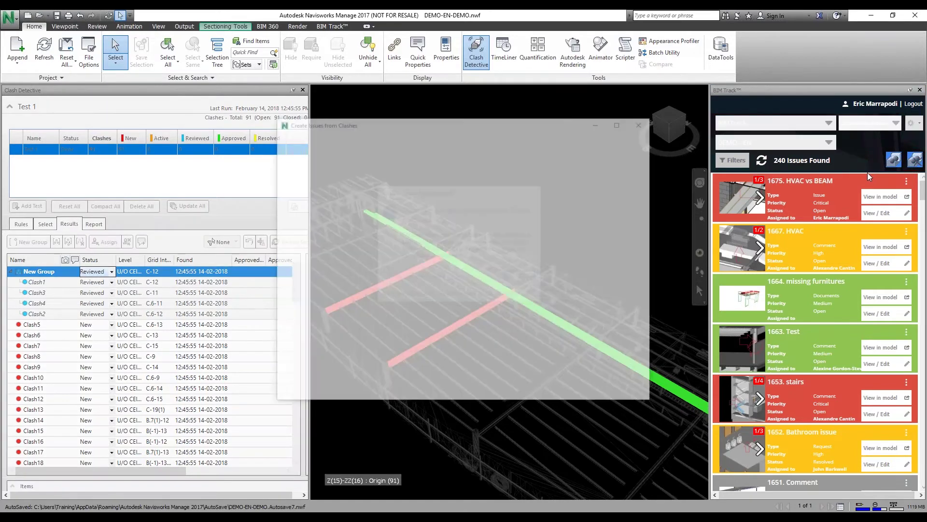
pyautogui.click(522, 277)
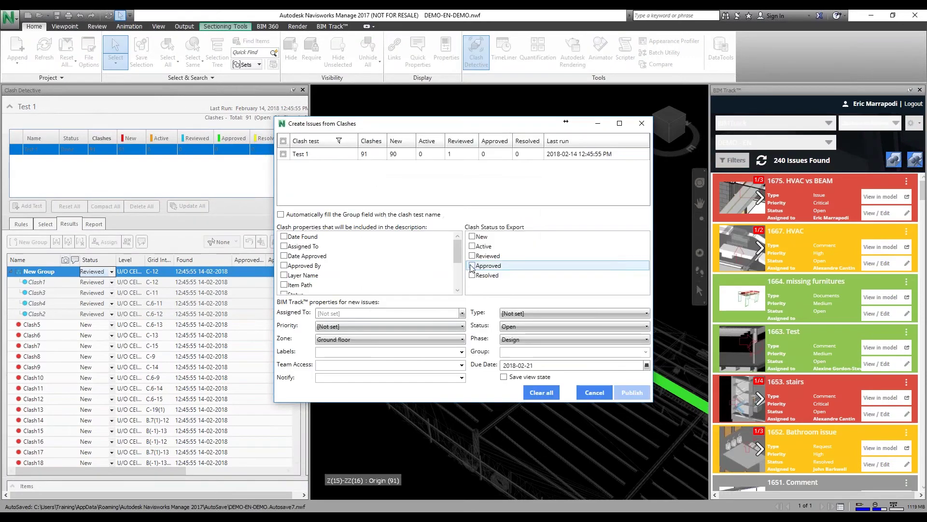
pyautogui.click(284, 154)
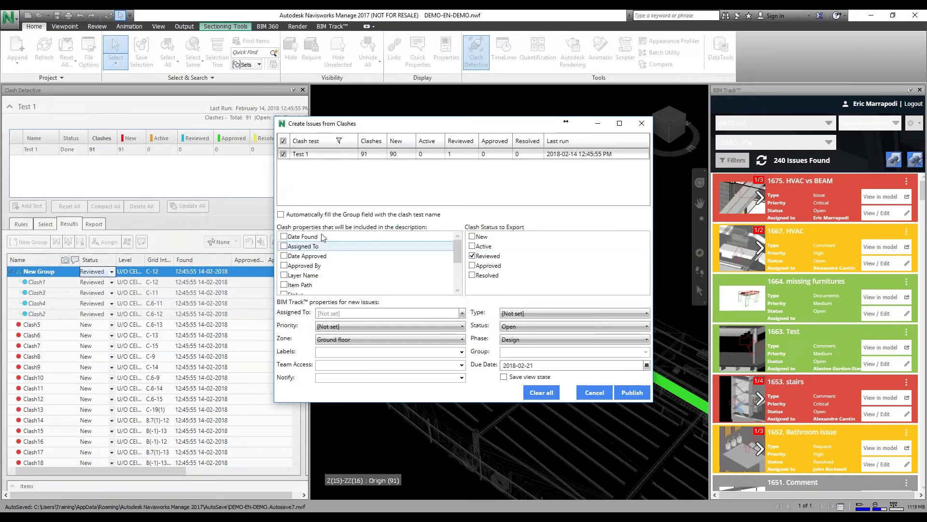
pyautogui.click(280, 214)
# Include every clash property in the issue description, from Date Found and Assigned To through Clash Group and Grid Location.
pyautogui.click(284, 237)
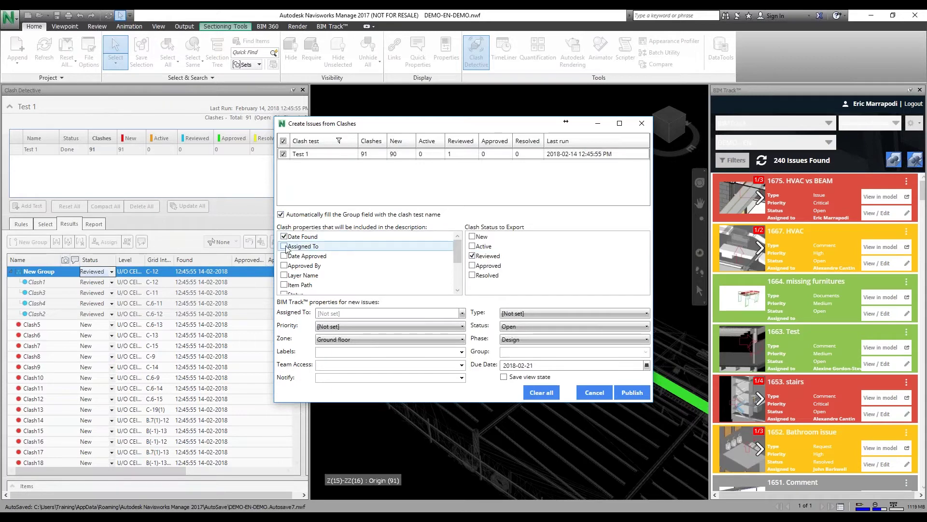
pyautogui.click(285, 247)
pyautogui.click(285, 256)
pyautogui.click(284, 266)
pyautogui.scroll(-1, 285, 267)
pyautogui.click(284, 265)
pyautogui.scroll(-1, 285, 267)
pyautogui.click(284, 266)
pyautogui.scroll(-1, 286, 267)
pyautogui.click(284, 266)
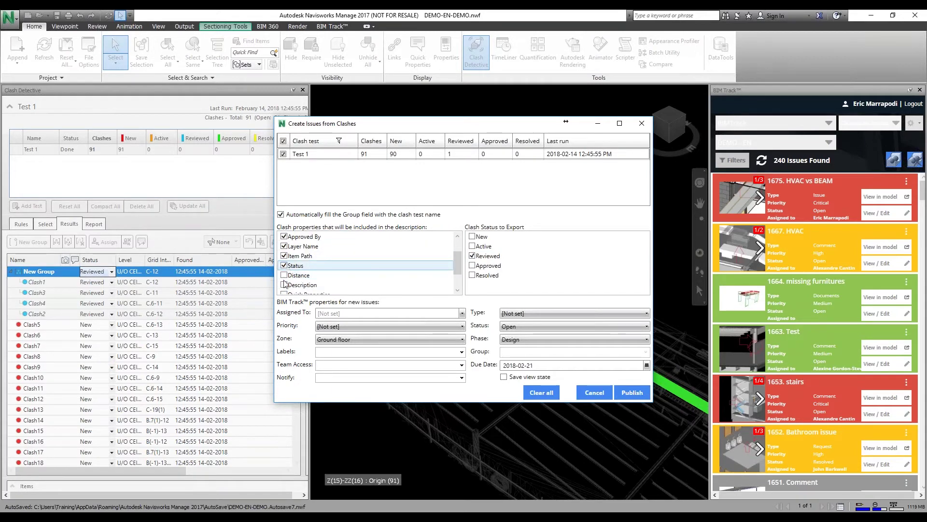
pyautogui.scroll(-1, 285, 279)
pyautogui.click(284, 275)
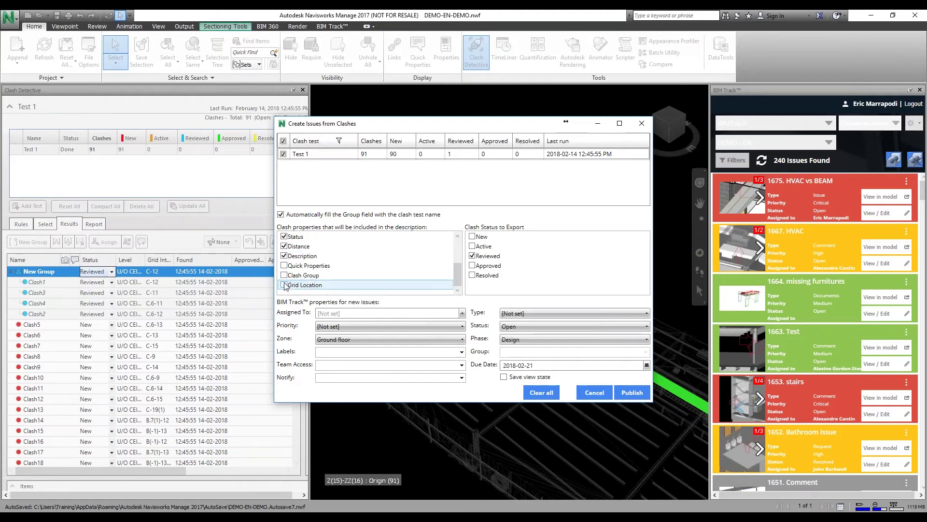
pyautogui.scroll(-2, 285, 271)
pyautogui.click(284, 274)
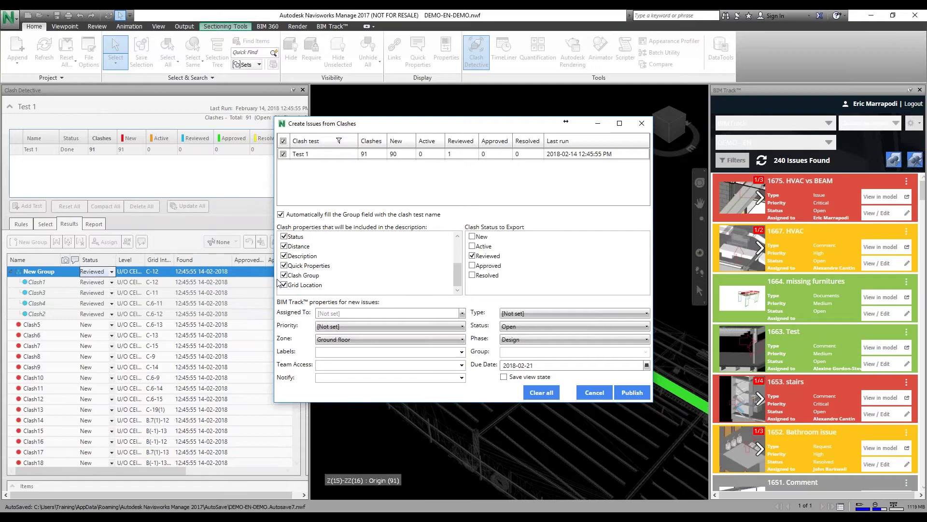
# Assign the new issues to the project coordinator, with Critical priority and the Level 1 zone.
pyautogui.click(351, 313)
pyautogui.scroll(-3, 371, 357)
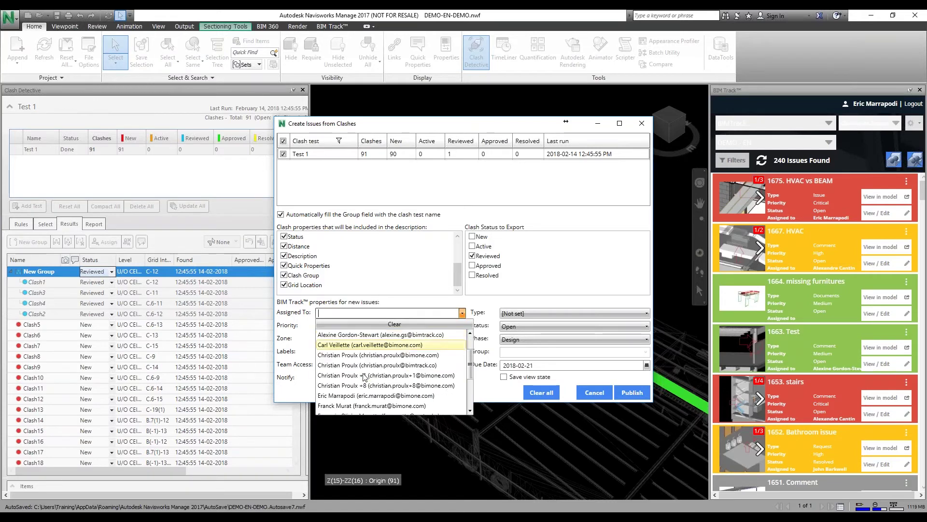
pyautogui.click(363, 365)
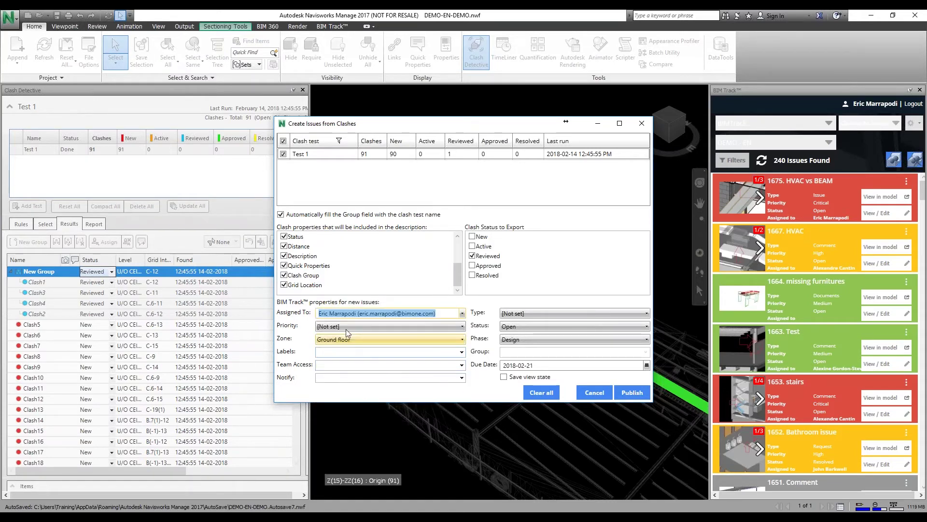
pyautogui.click(348, 327)
pyautogui.click(338, 348)
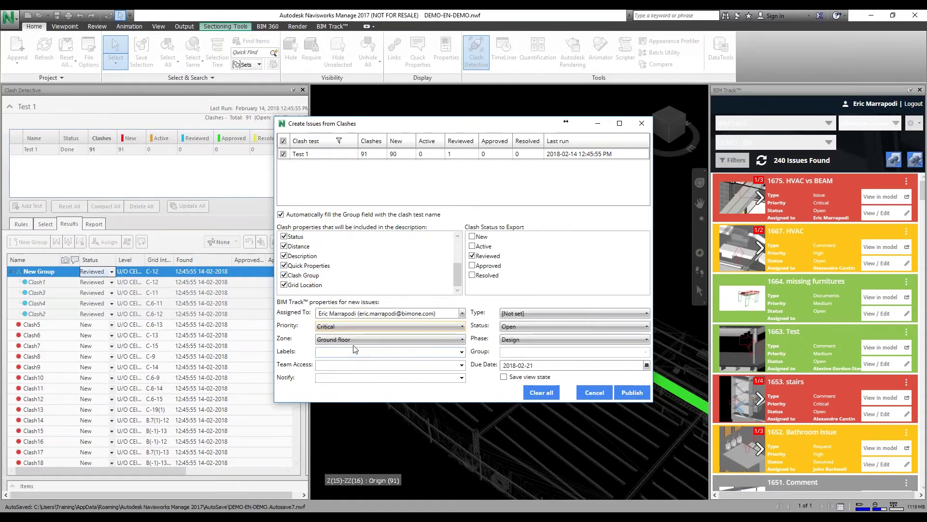
pyautogui.click(352, 339)
pyautogui.click(358, 391)
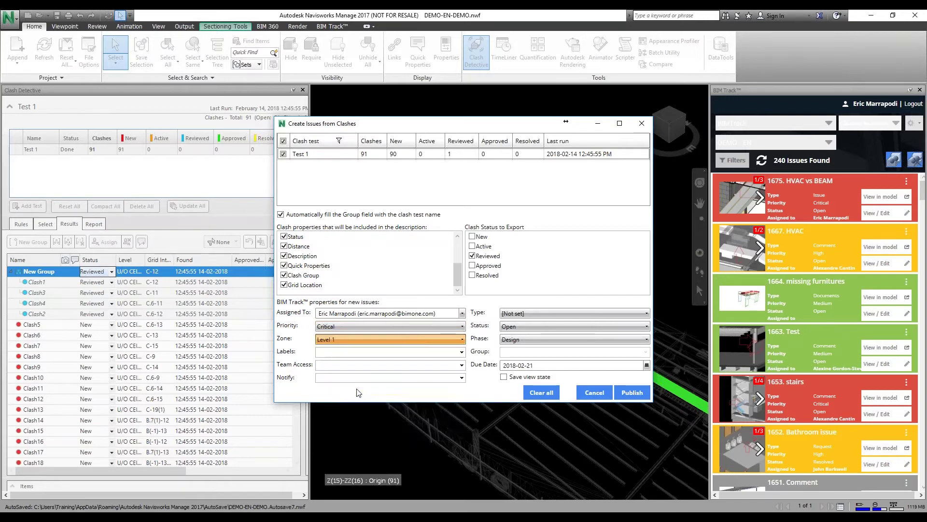
# Set the new issues' type to Issue, status to Open and phase to Design.
pyautogui.click(529, 313)
pyautogui.click(512, 375)
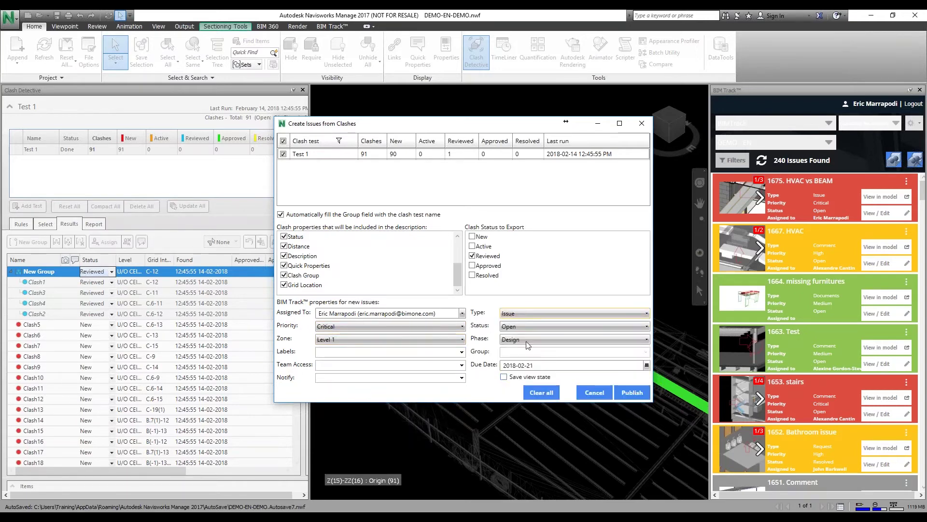
pyautogui.click(529, 327)
pyautogui.click(512, 378)
pyautogui.click(526, 339)
pyautogui.click(520, 381)
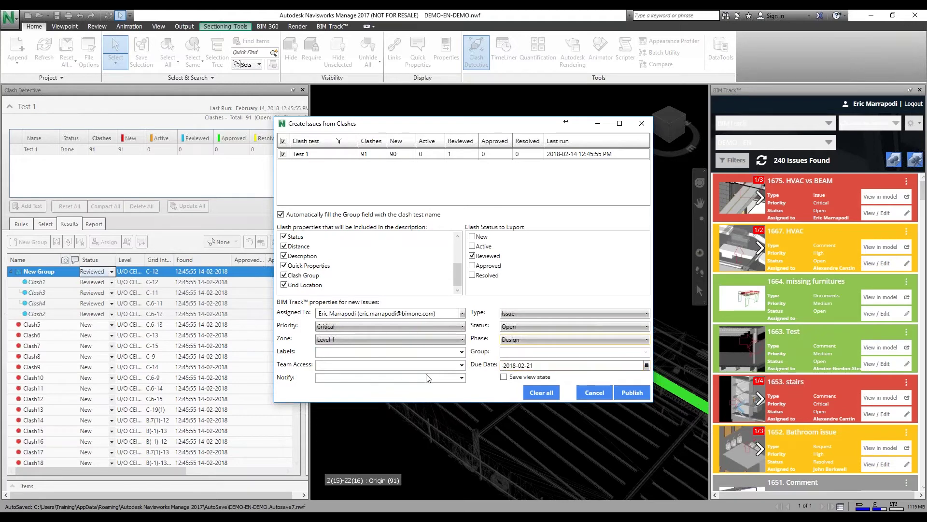
# Save the view state with the new issues and publish them from the reviewed clashes.
pyautogui.click(504, 377)
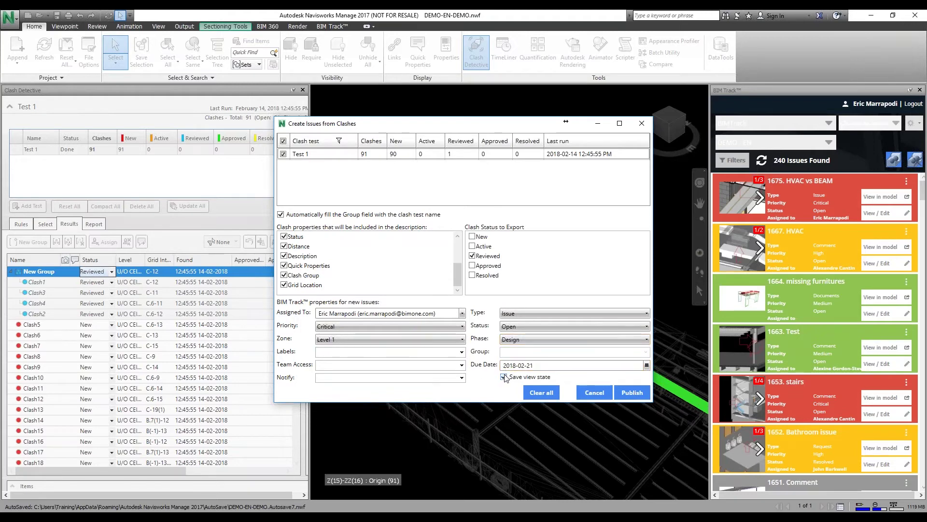
pyautogui.click(629, 392)
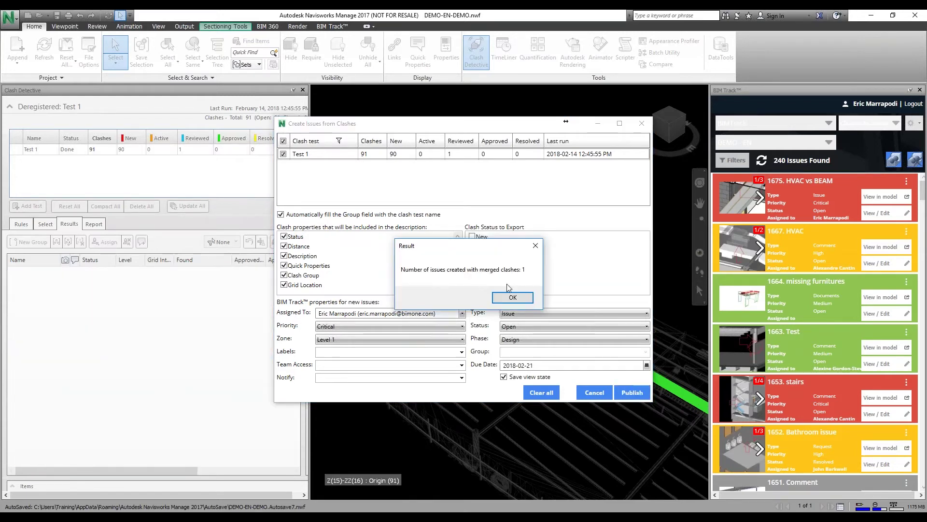
pyautogui.click(529, 297)
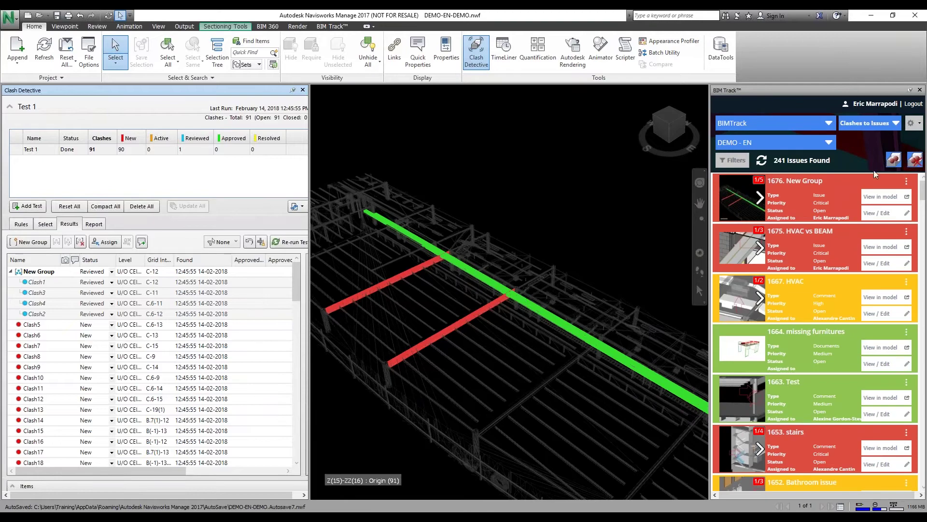
# Show issue 1676 New Group in the Navisworks model and fit a section box around its selected clash pins.
pyautogui.click(880, 196)
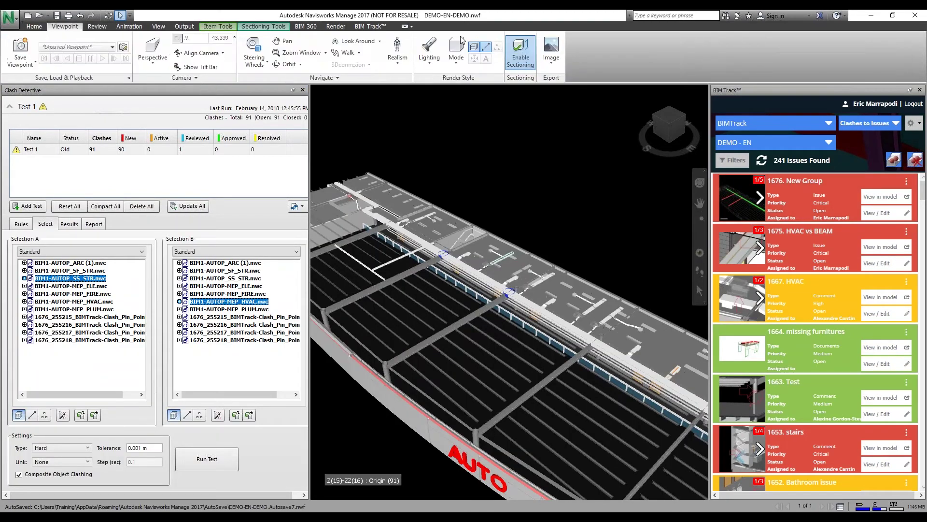
pyautogui.click(521, 50)
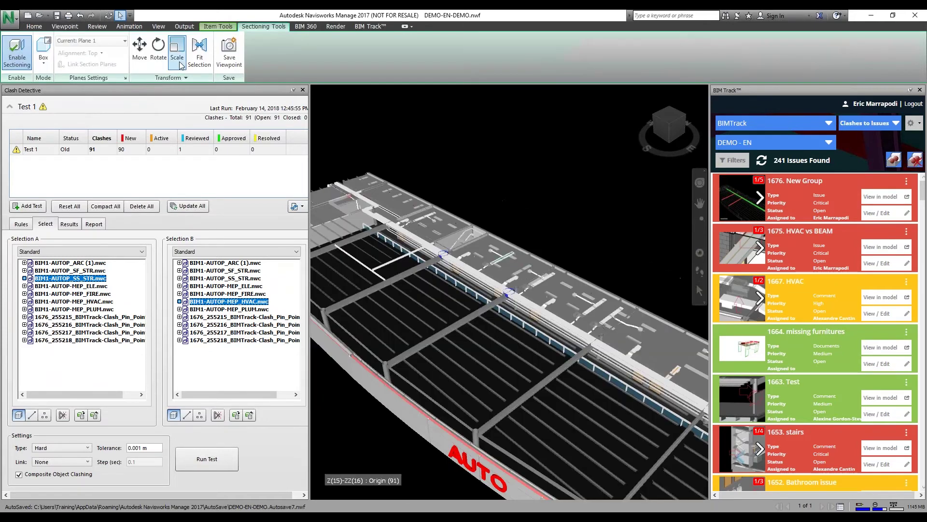
pyautogui.click(43, 57)
pyautogui.click(56, 99)
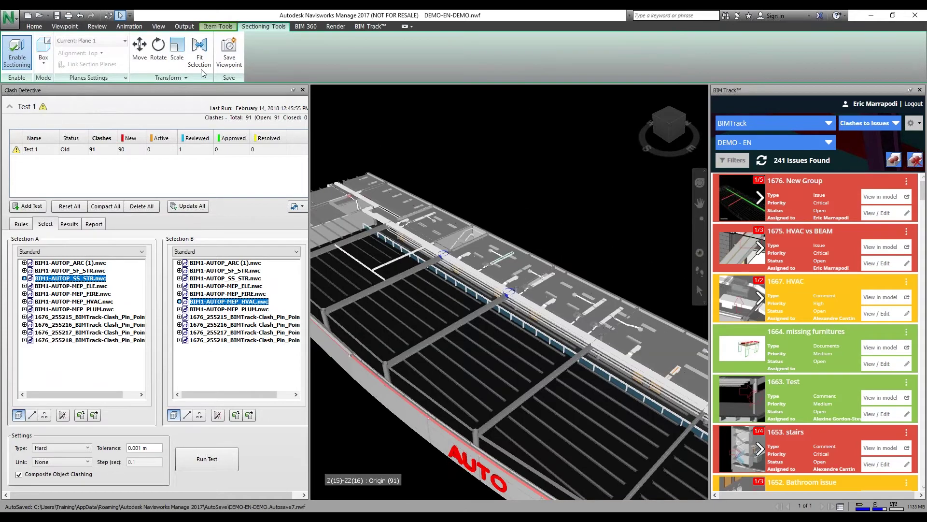
pyautogui.scroll(5, 539, 260)
pyautogui.scroll(4, 539, 261)
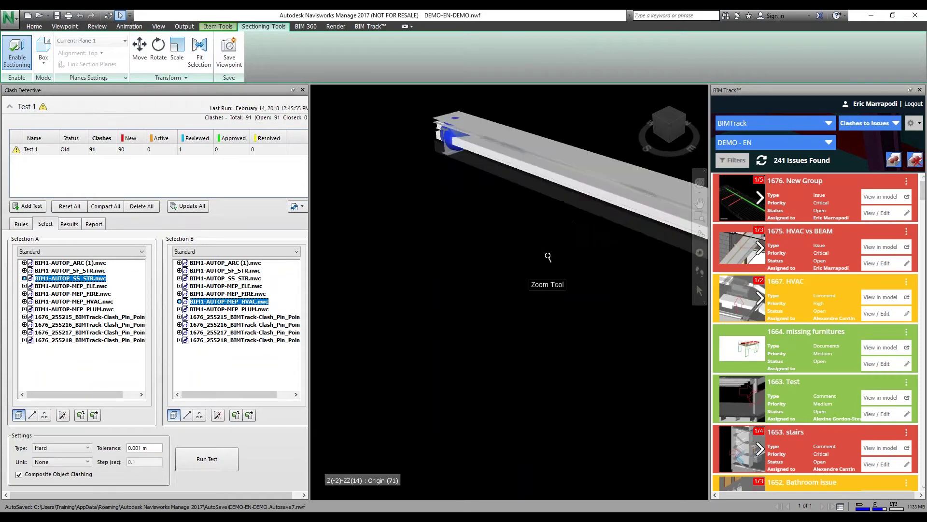
pyautogui.moveTo(516, 263); pyautogui.dragTo(532, 246, button='middle')
pyautogui.scroll(-5, 532, 246)
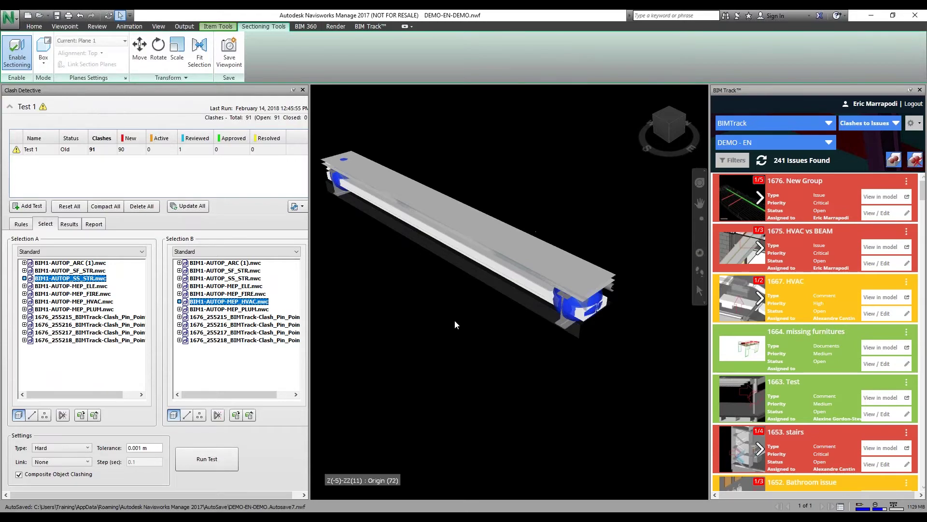
# Switch to Revit, show issue 1676 New Group in the model and isolate its clash spheres with a selection box.
pyautogui.click(248, 518)
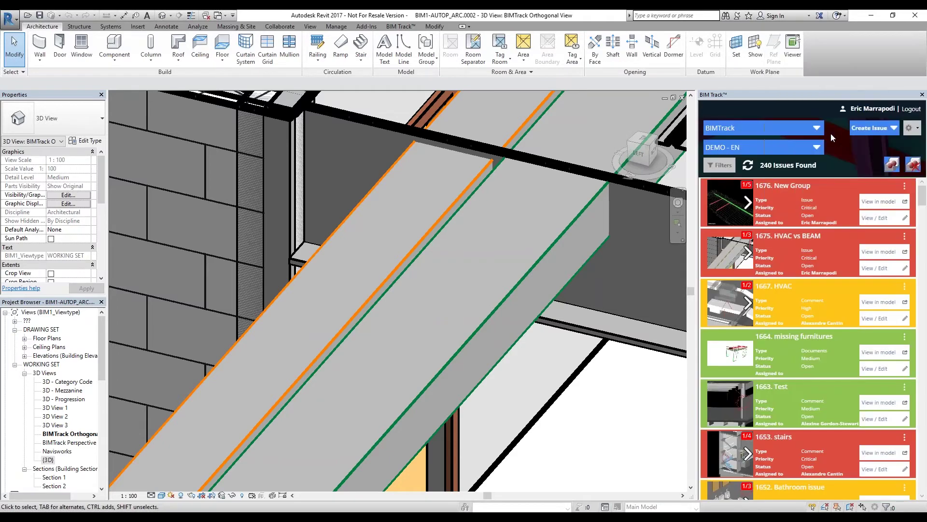
pyautogui.click(876, 202)
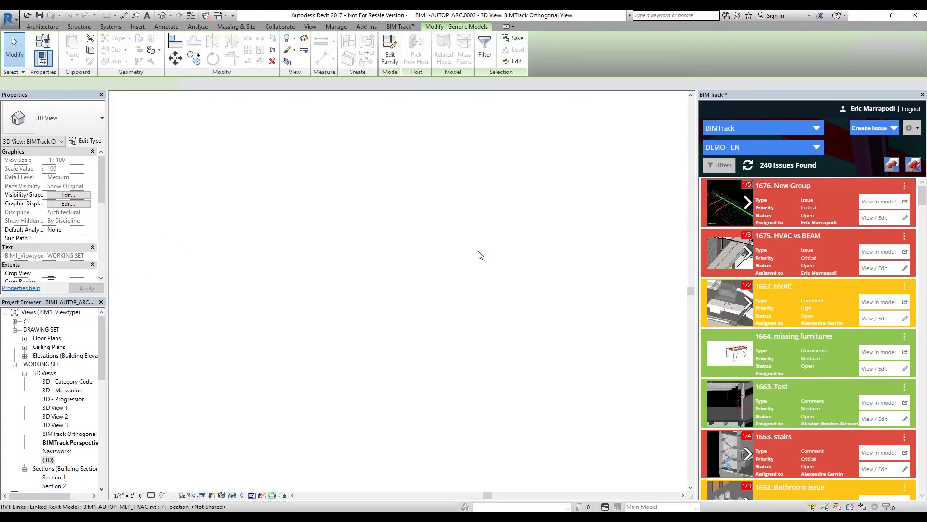
pyautogui.click(288, 61)
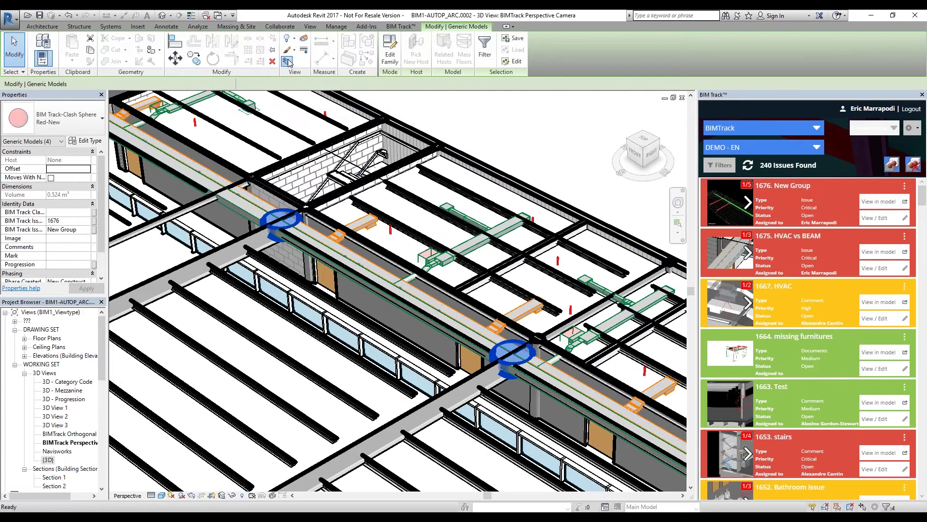
pyautogui.scroll(8, 407, 267)
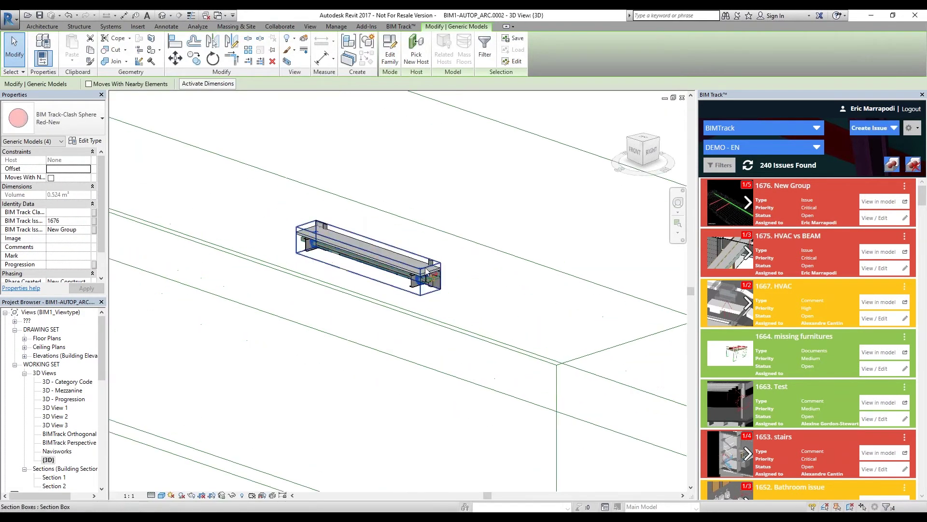
pyautogui.moveTo(390, 331); pyautogui.dragTo(505, 337, button='middle')
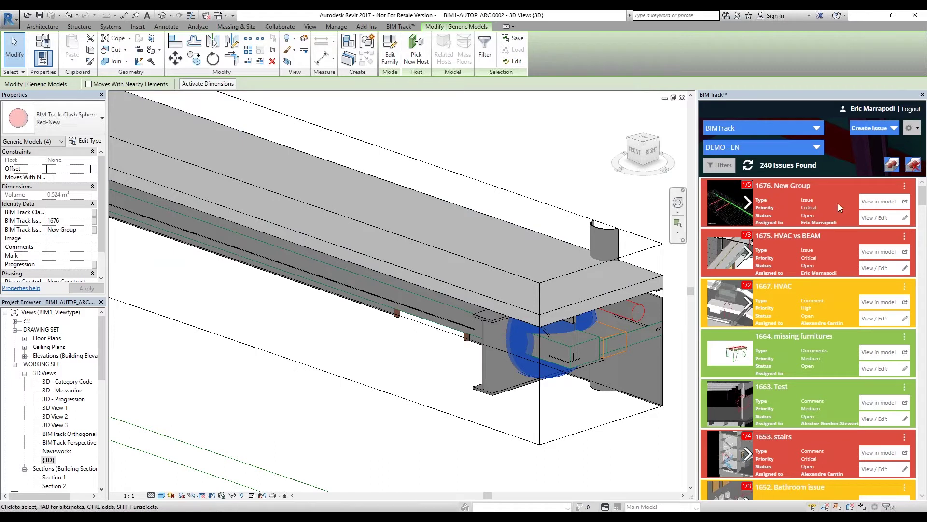
# Add a viewpoint to issue 1676 New Group from the current view, including the view state.
pyautogui.rightClick(823, 205)
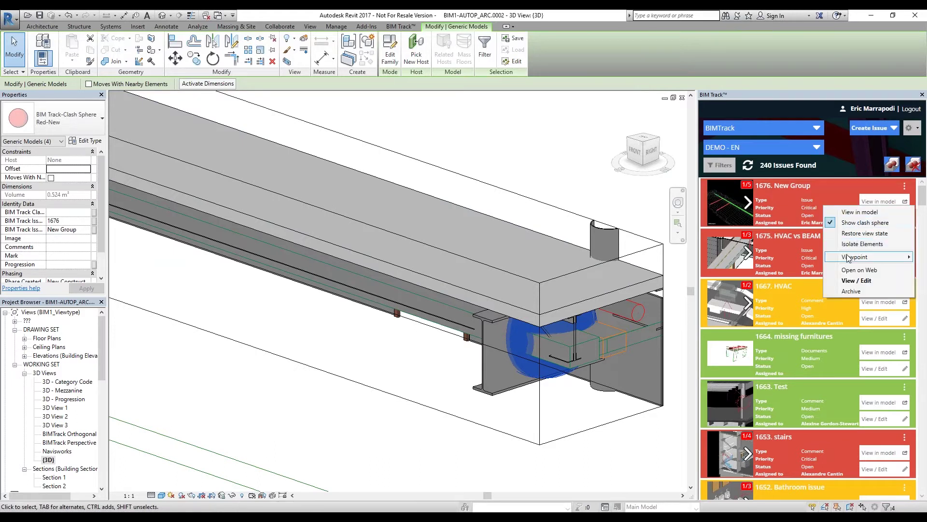
pyautogui.moveTo(847, 255)
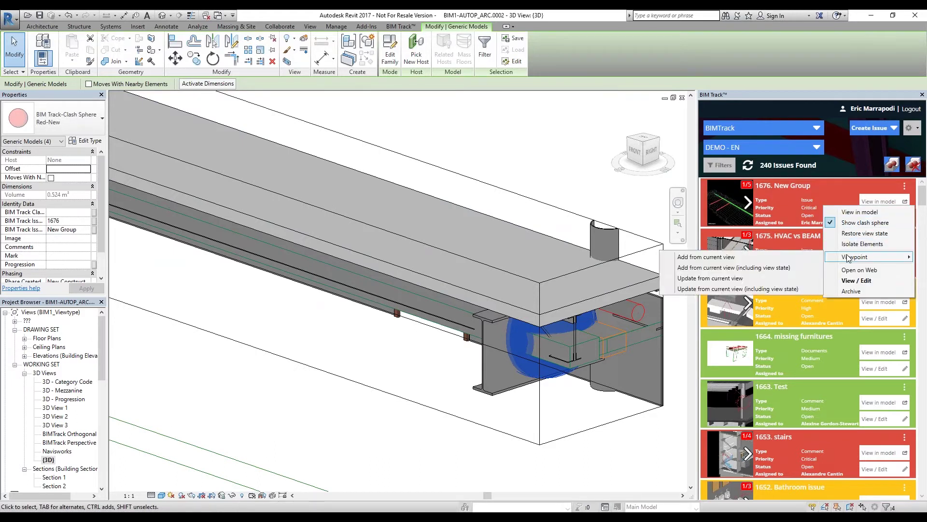
pyautogui.click(759, 267)
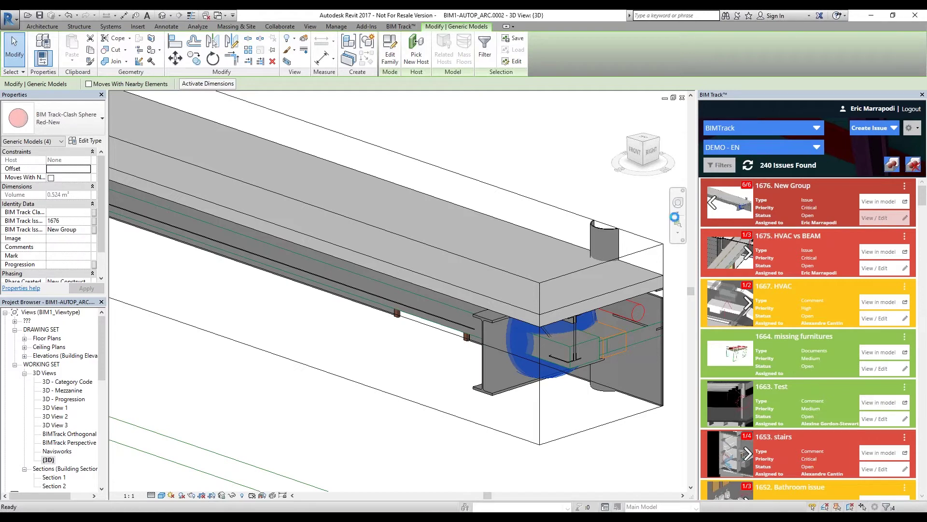
# Edit issue 1676 New Group to make another of its viewpoints the default, and publish the change.
pyautogui.click(886, 218)
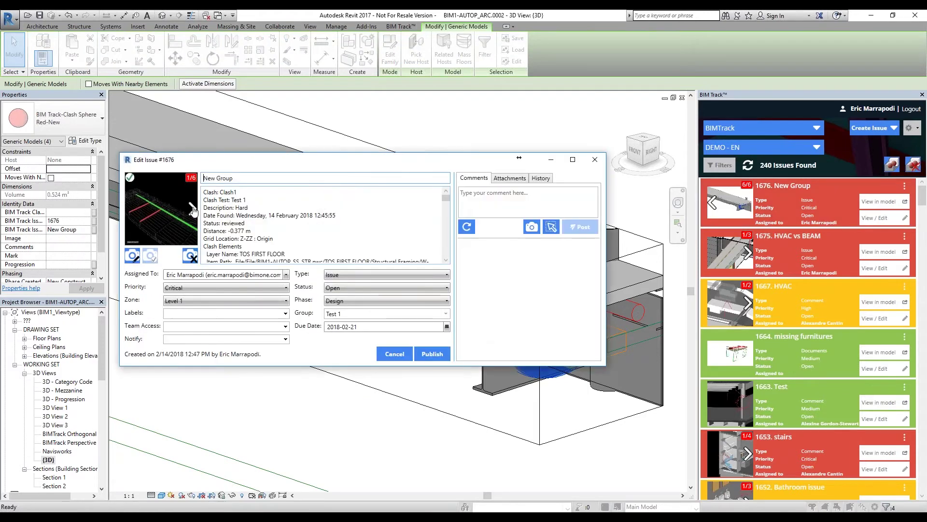
pyautogui.click(192, 209)
pyautogui.click(193, 210)
pyautogui.click(193, 209)
pyautogui.click(150, 255)
pyautogui.click(448, 358)
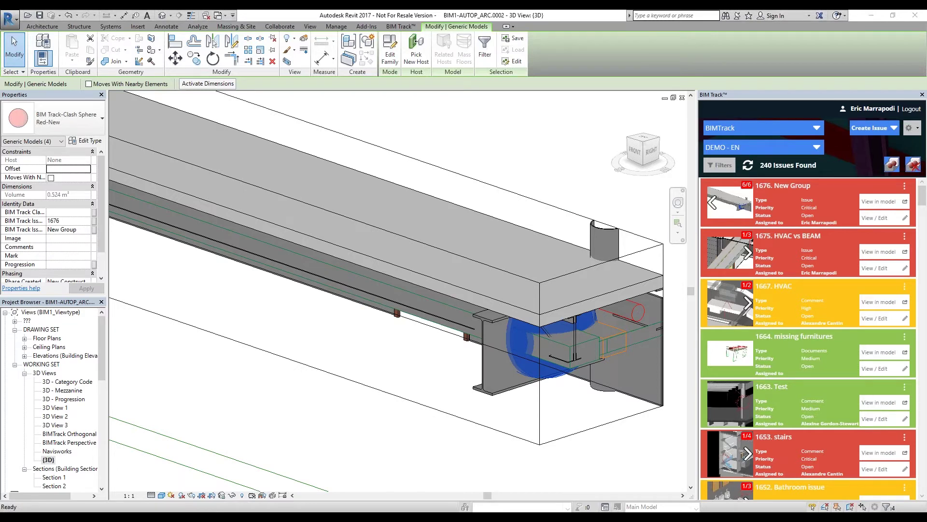
# Switch to the BIM Track web app in the browser and examine the DEMO - FR project's 3D model files and saved views.
pyautogui.click(300, 483)
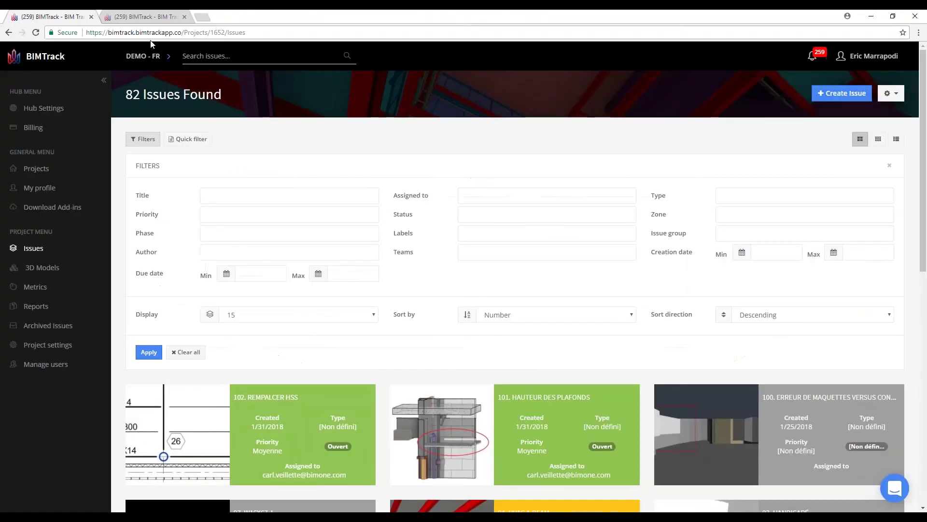
pyautogui.click(150, 17)
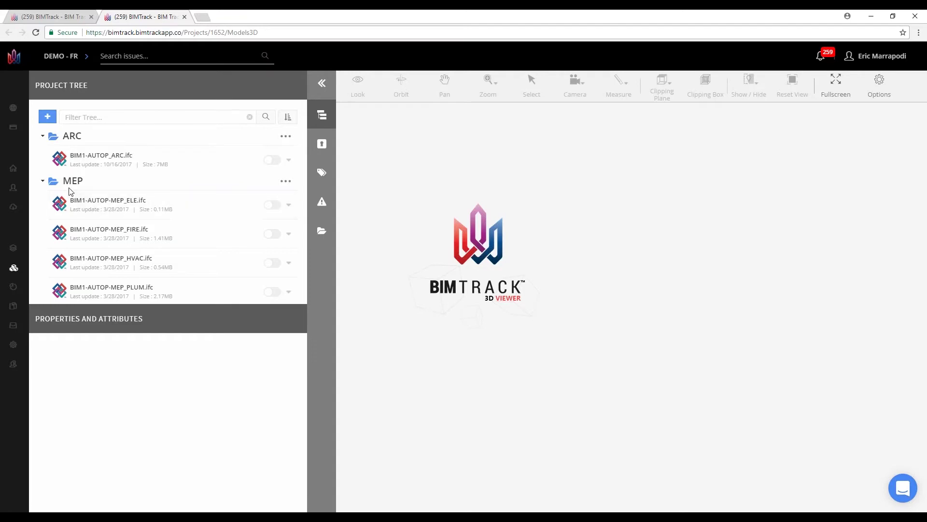
pyautogui.scroll(-2, 82, 228)
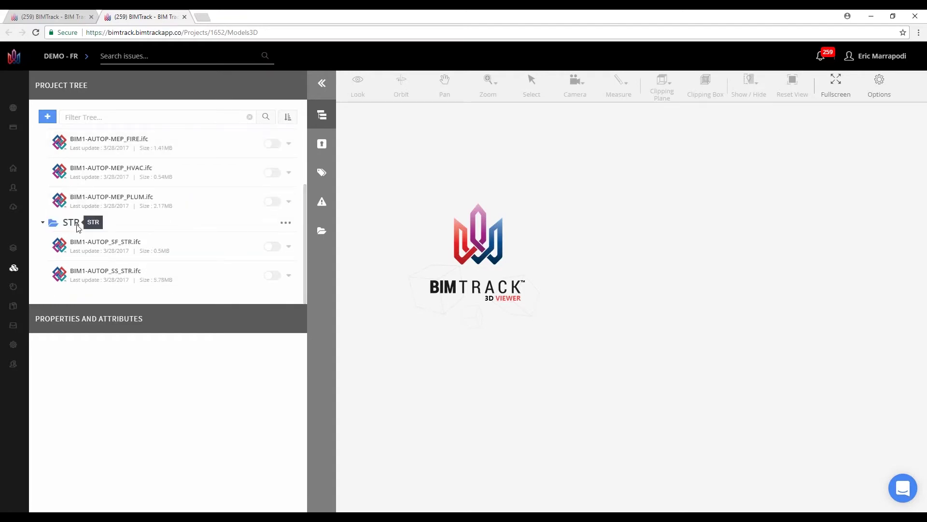
pyautogui.scroll(2, 77, 228)
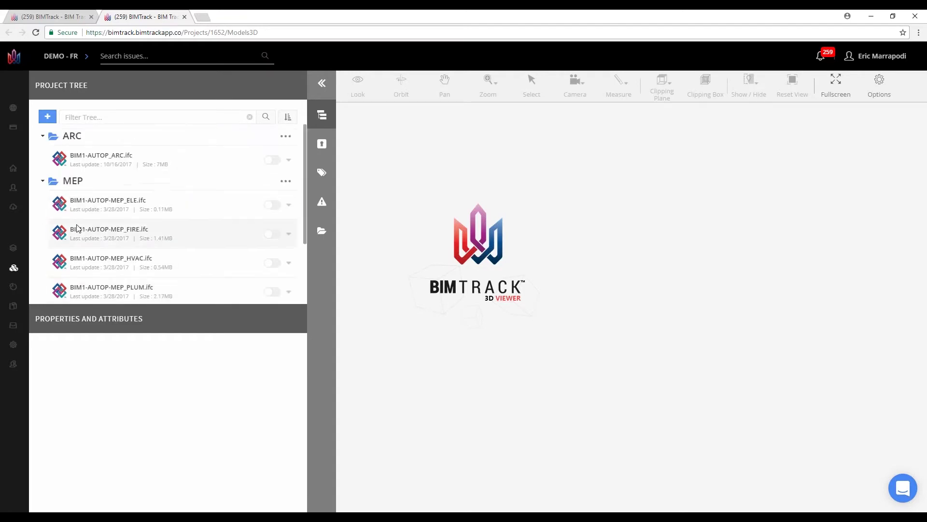
pyautogui.click(322, 230)
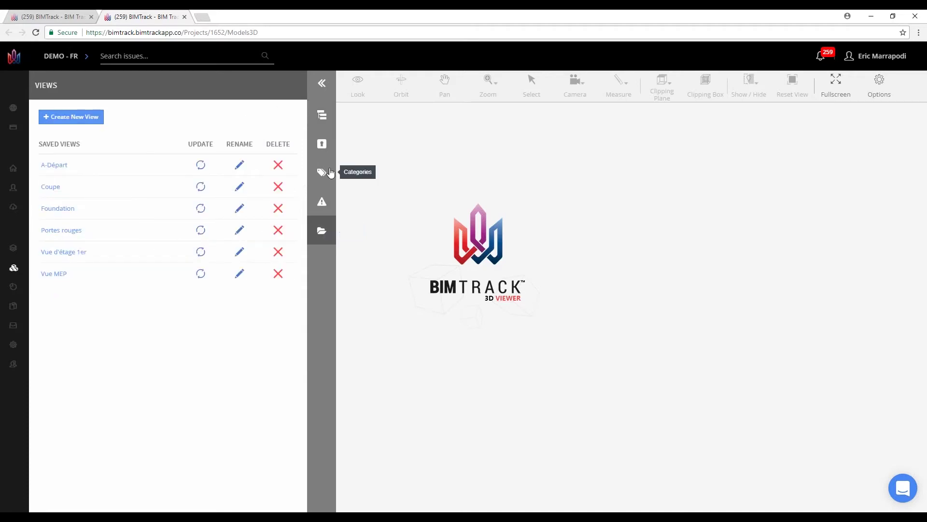
# Open the DEMO - EN project from the projects list and open its 3D models page in a new browser tab.
pyautogui.moveTo(12, 267)
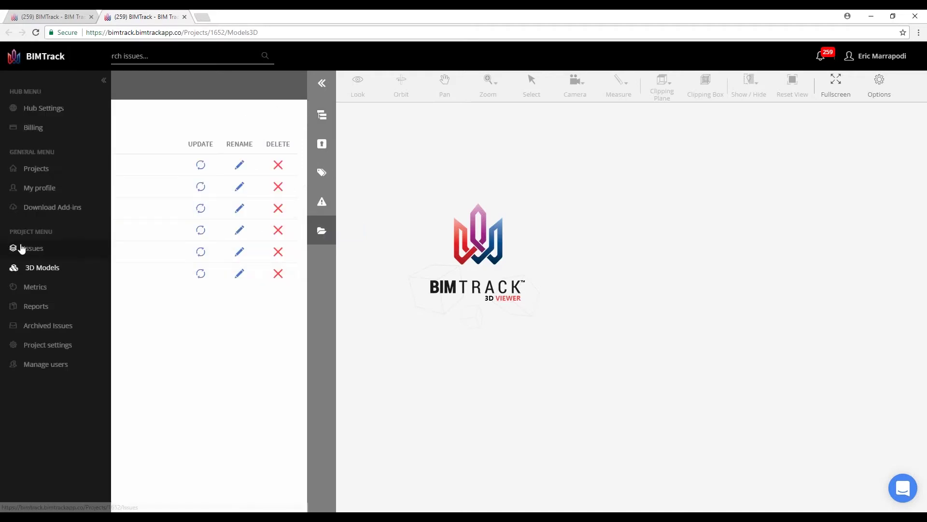
pyautogui.click(36, 169)
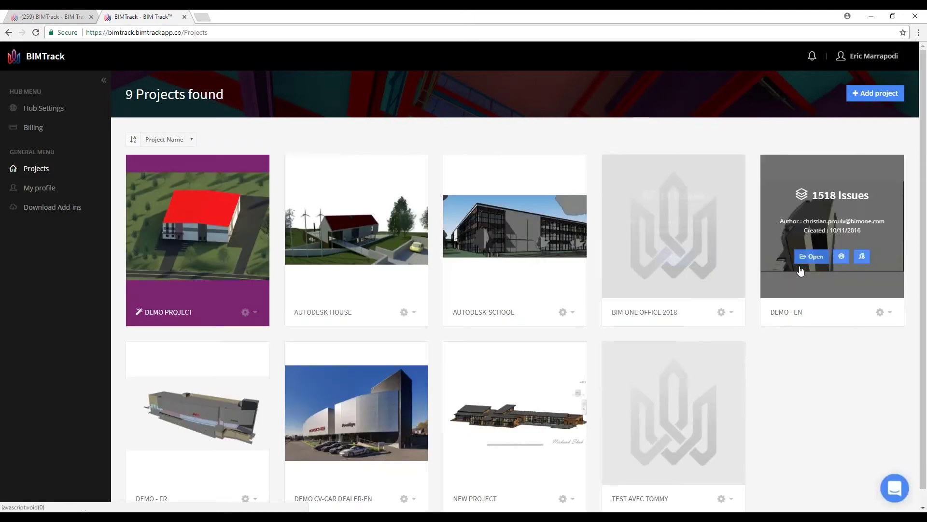
pyautogui.click(812, 256)
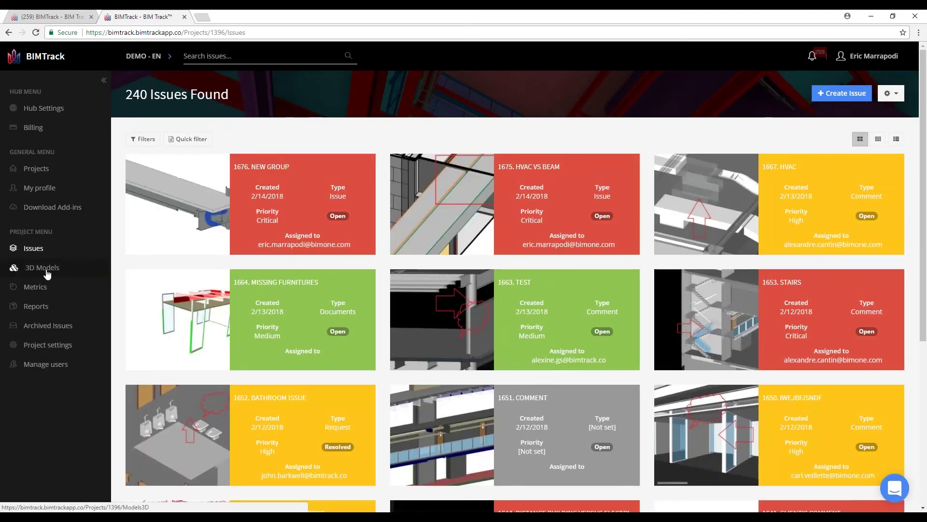
pyautogui.rightClick(54, 270)
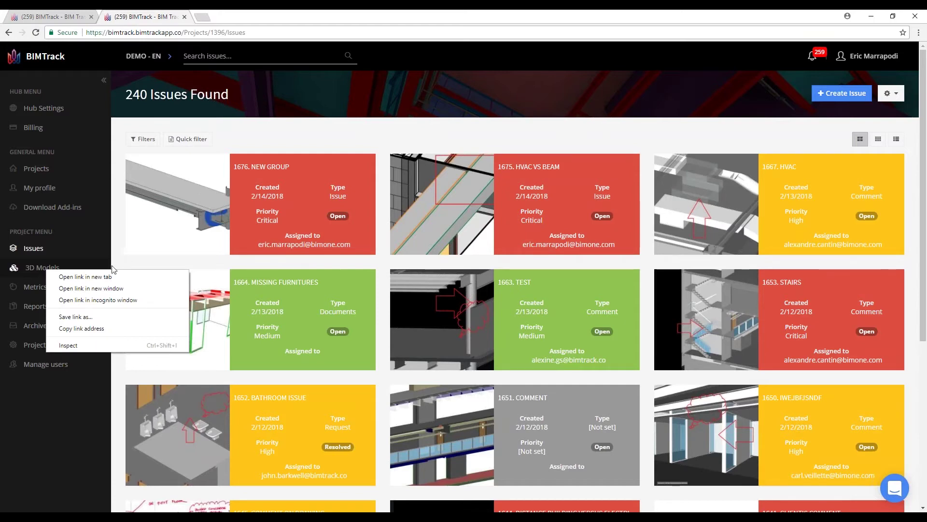
pyautogui.click(85, 276)
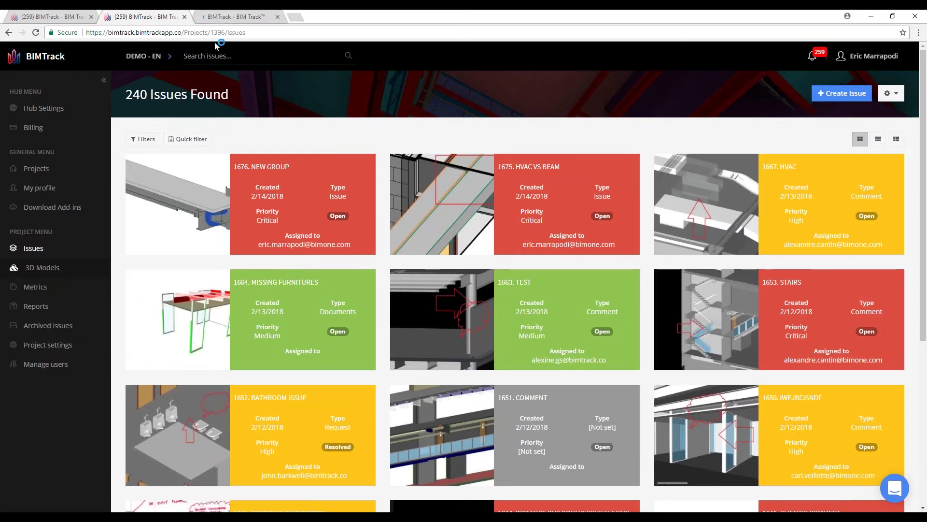
# In the DEMO - EN 3D viewer, load the saved view ALL.
pyautogui.click(232, 18)
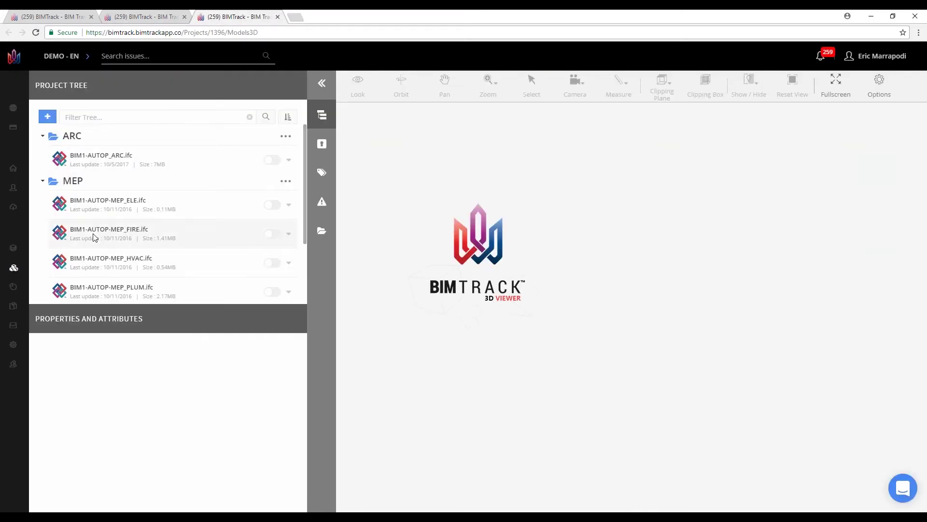
pyautogui.click(321, 231)
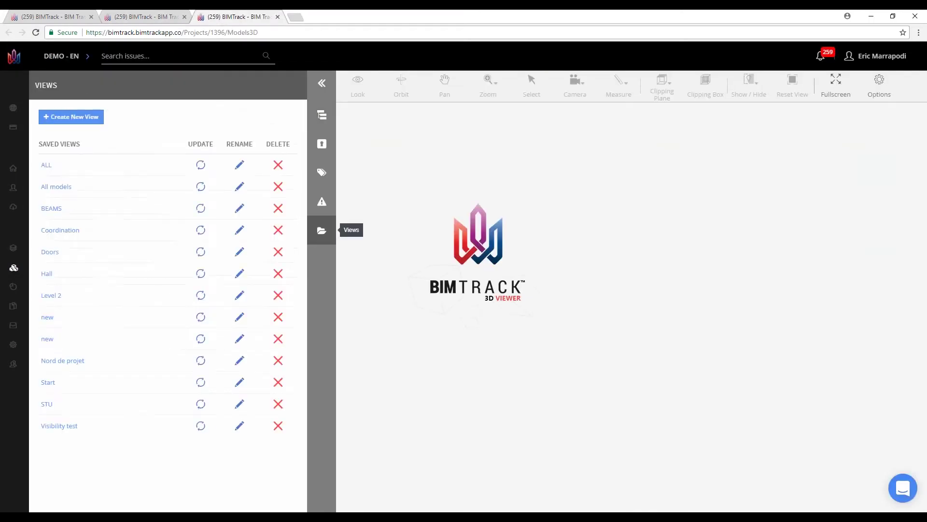
pyautogui.click(46, 167)
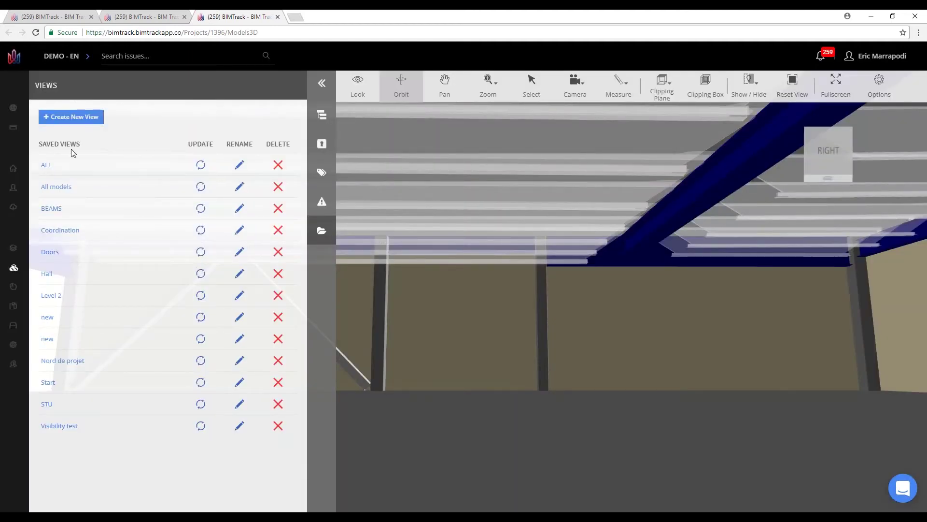
# Show issue 1676 New Group and issue 1675 HVAC vs BEAM in the 3D model and examine their viewpoints.
pyautogui.click(323, 203)
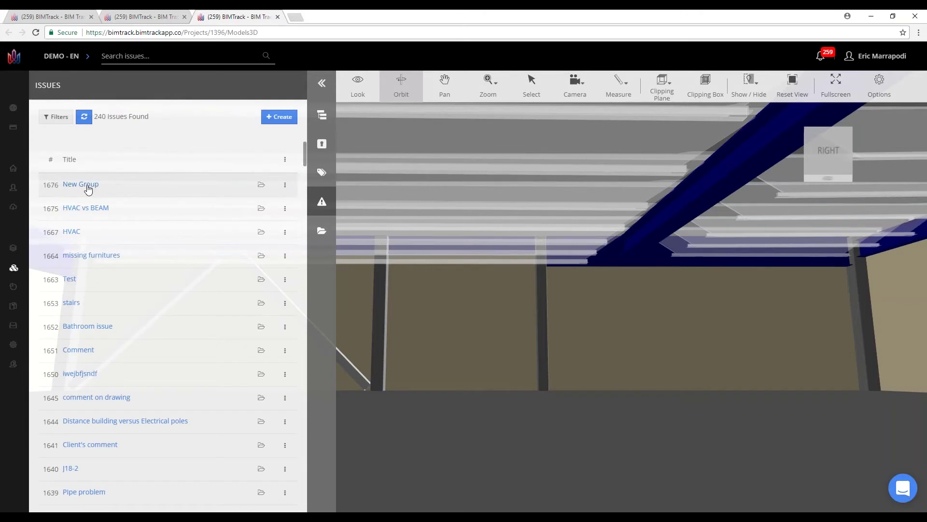
pyautogui.click(87, 186)
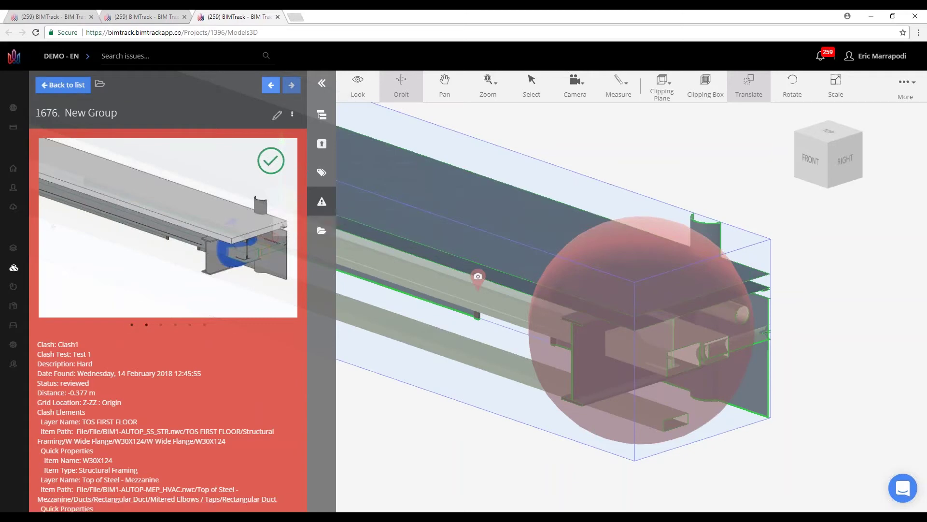
pyautogui.click(62, 85)
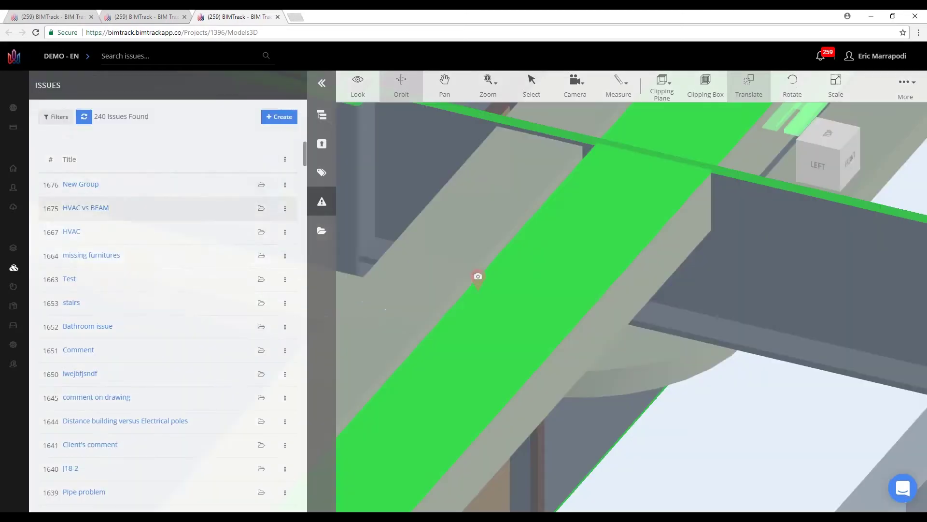
pyautogui.click(290, 208)
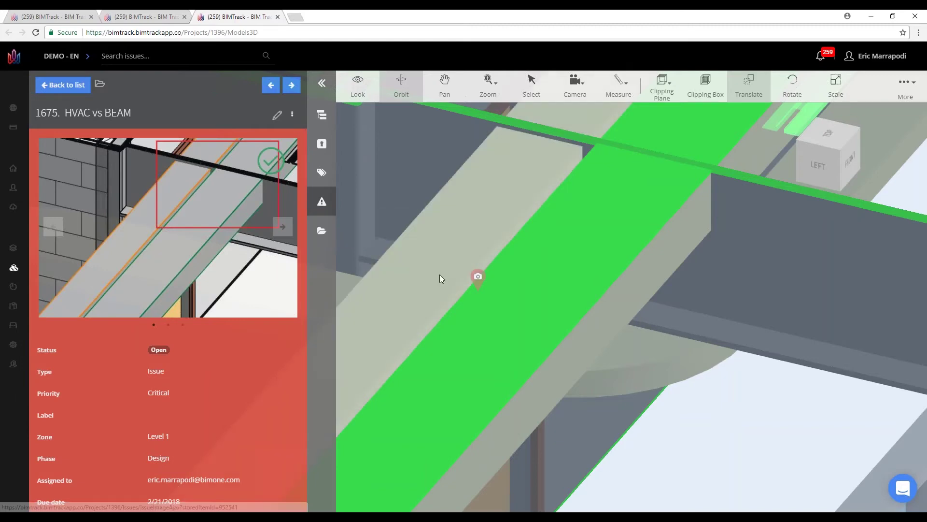
pyautogui.scroll(-5, 439, 274)
pyautogui.click(438, 261)
pyautogui.moveTo(464, 302); pyautogui.dragTo(612, 340, button='middle')
pyautogui.click(605, 344)
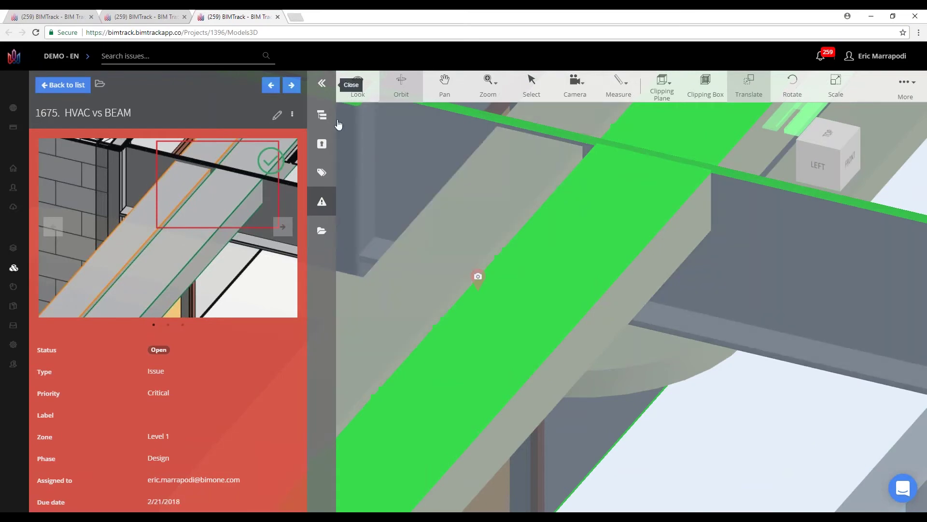
pyautogui.scroll(-5, 563, 140)
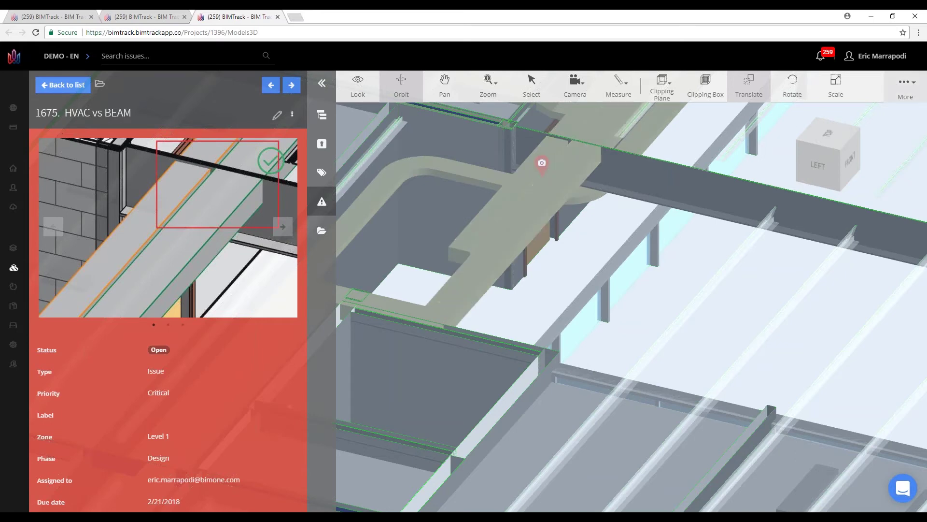
# Reset the 3D view to the whole building and set the camera to perspective.
pyautogui.click(915, 92)
pyautogui.click(886, 156)
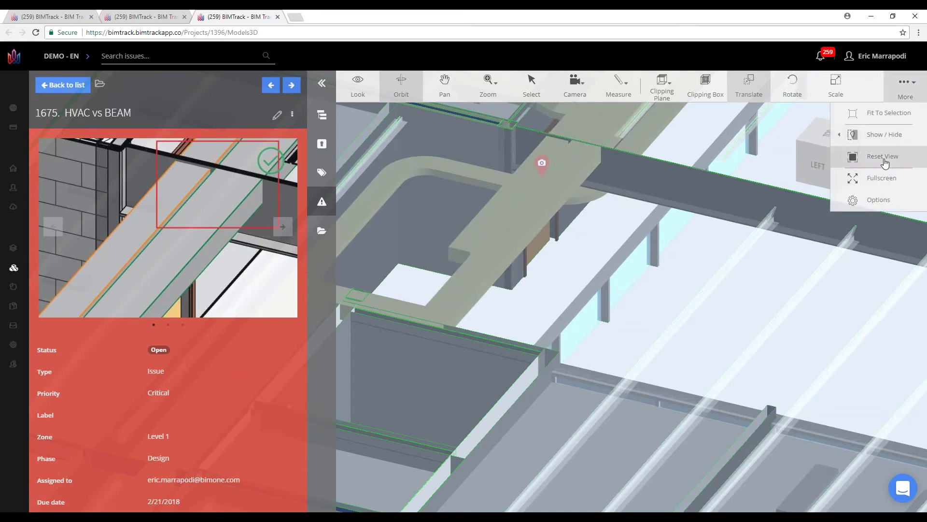
pyautogui.click(575, 82)
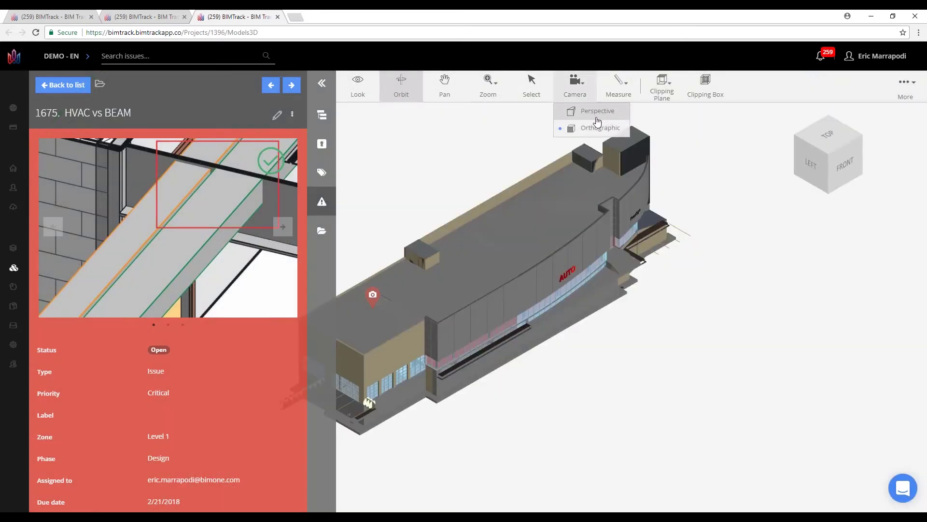
pyautogui.click(597, 121)
# Inside the building, select the duct and the column it passes through, and display the selection's properties in the project tree.
pyautogui.scroll(10, 470, 337)
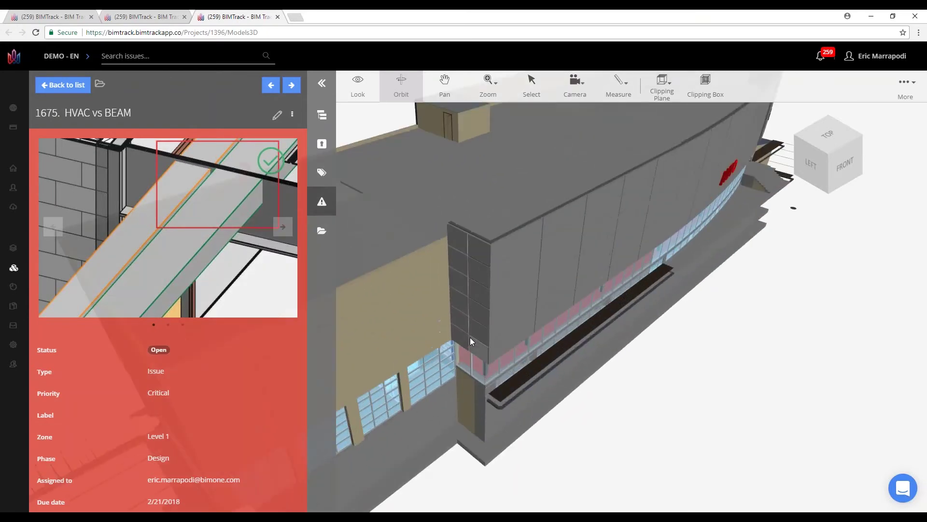
pyautogui.scroll(8, 468, 339)
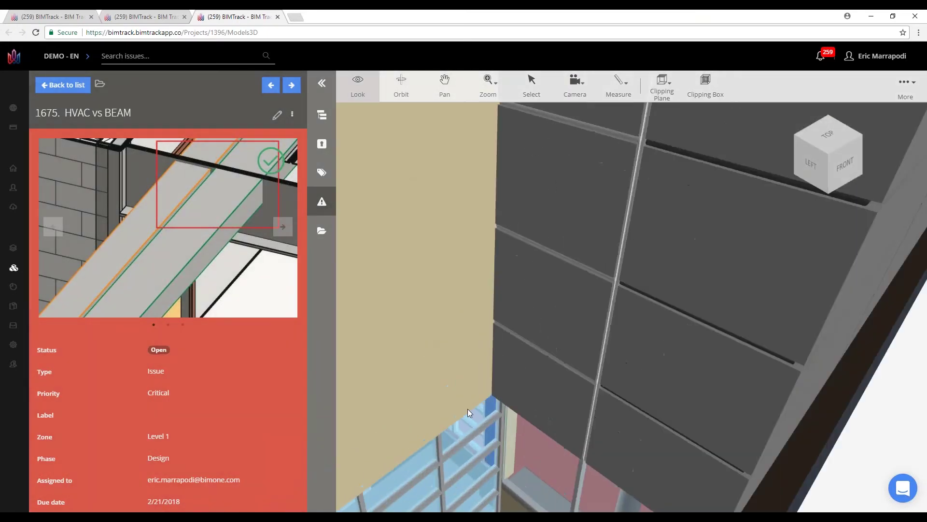
pyautogui.scroll(10, 447, 260)
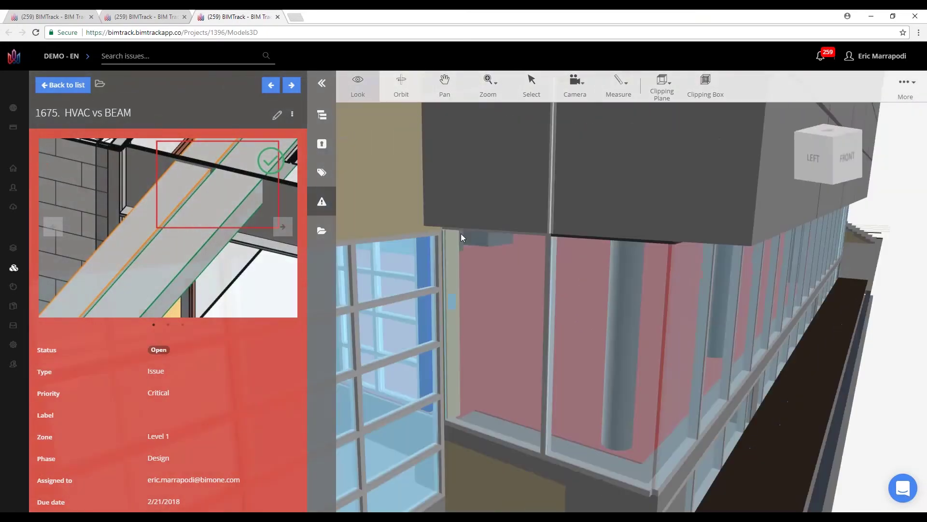
pyautogui.scroll(10, 462, 243)
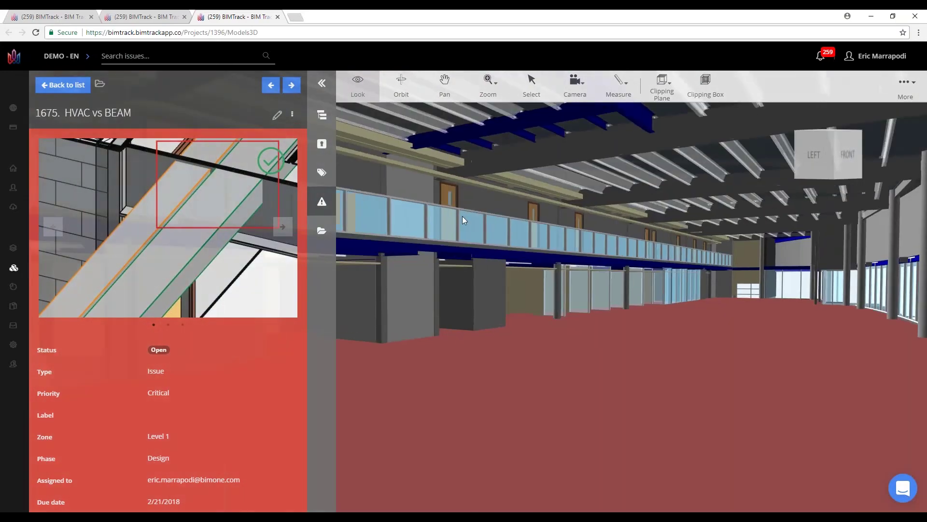
pyautogui.click(322, 83)
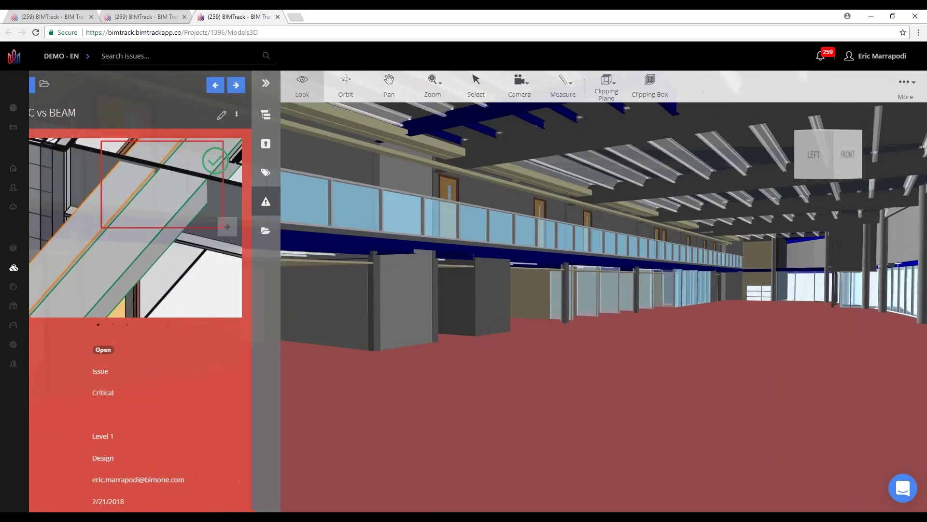
pyautogui.scroll(8, 506, 271)
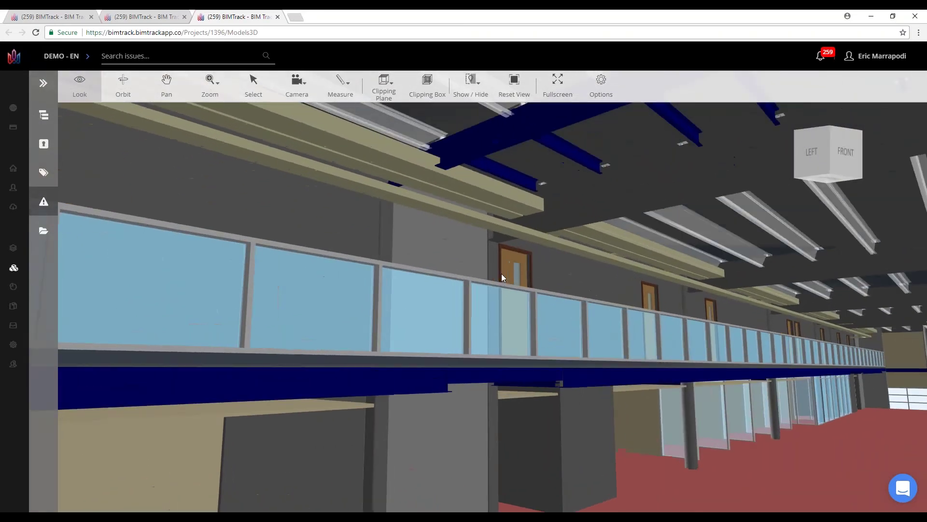
pyautogui.scroll(8, 501, 274)
pyautogui.moveTo(389, 277); pyautogui.dragTo(258, 258)
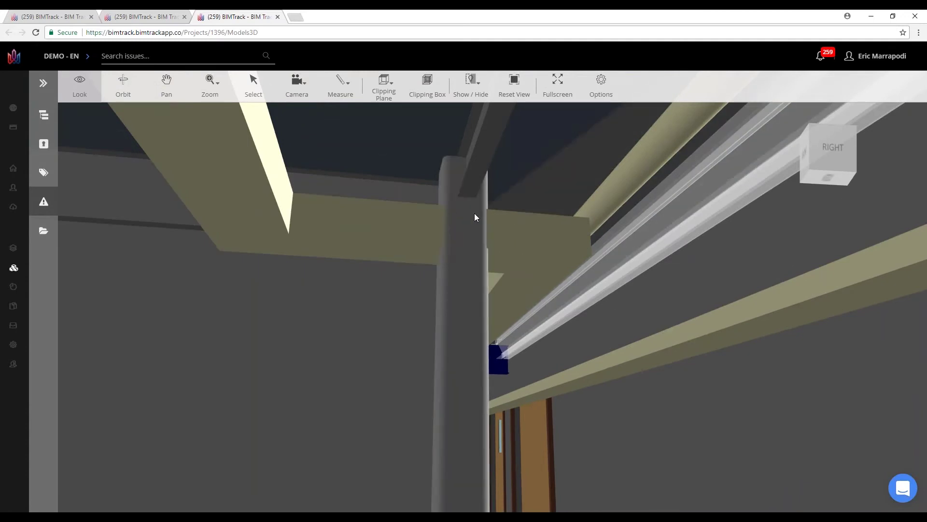
pyautogui.click(424, 234)
pyautogui.keyDown('ctrl'); pyautogui.click(462, 224); pyautogui.keyUp('ctrl')
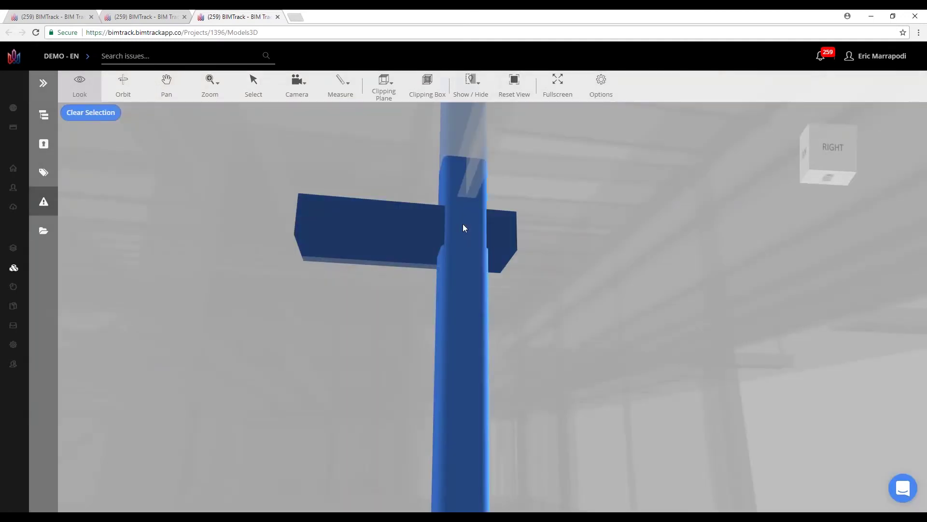
pyautogui.click(44, 115)
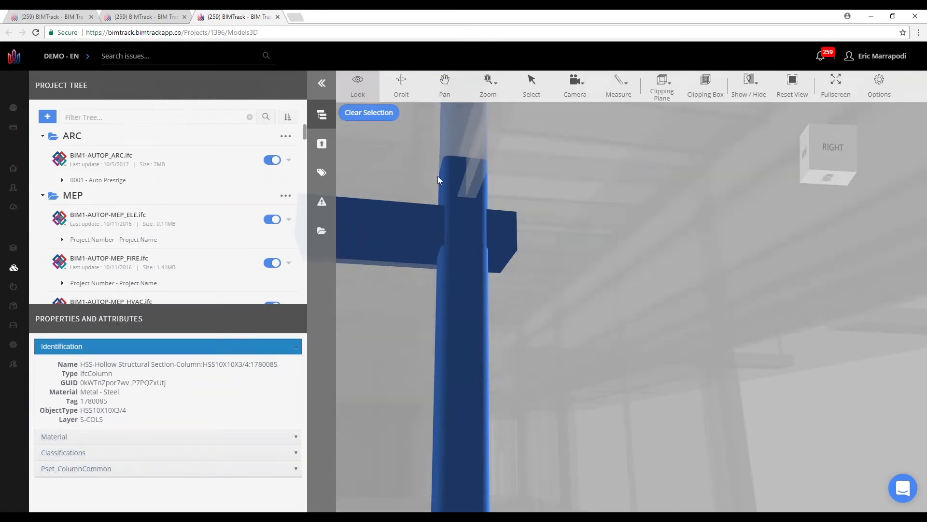
# Apply a clipping box around the selected duct and column, and set the camera to orthographic with the selection cleared.
pyautogui.click(707, 87)
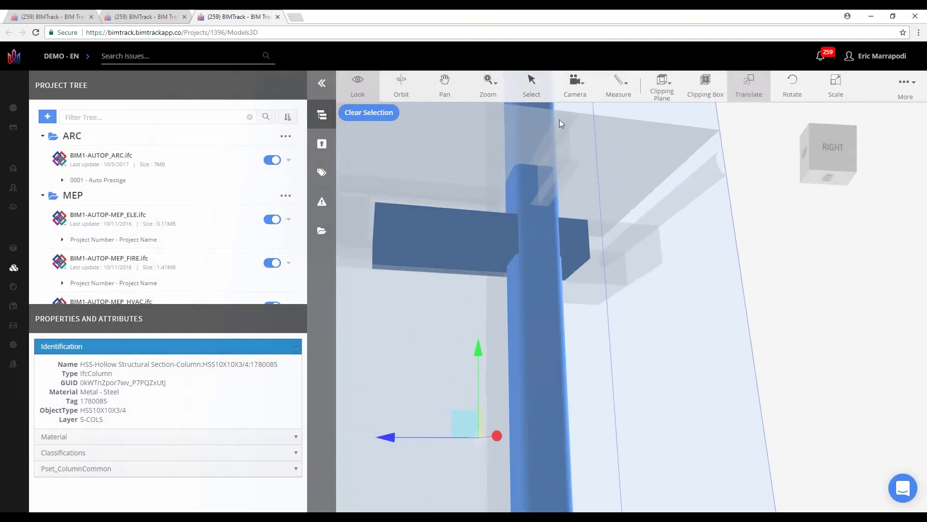
pyautogui.click(575, 83)
pyautogui.click(589, 129)
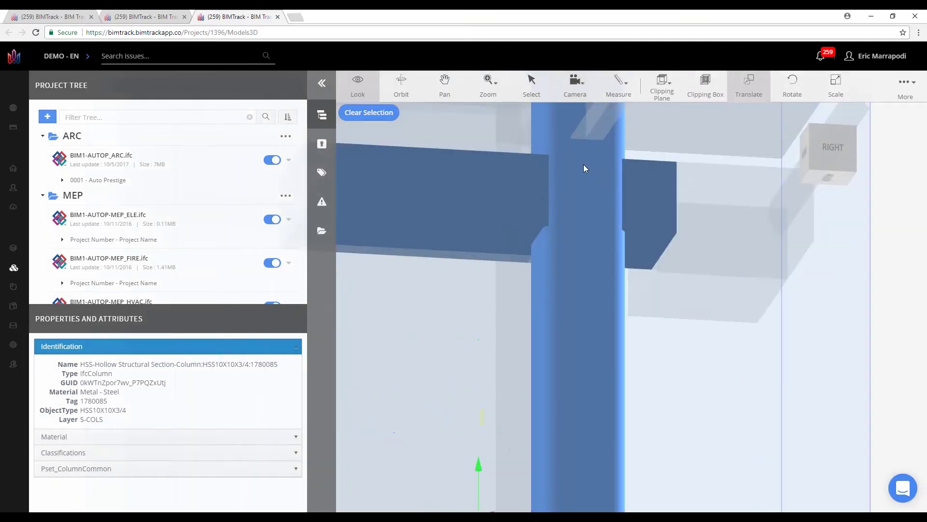
pyautogui.click(600, 198)
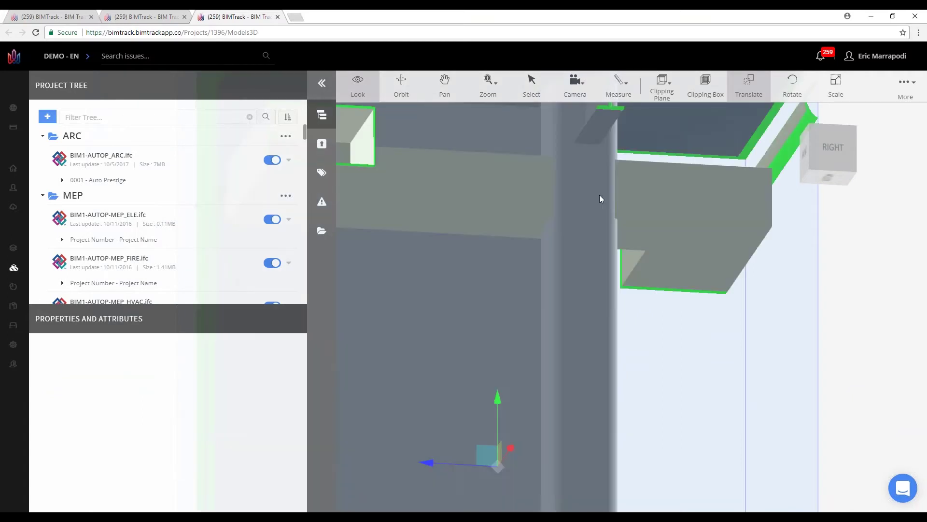
pyautogui.scroll(-3, 596, 198)
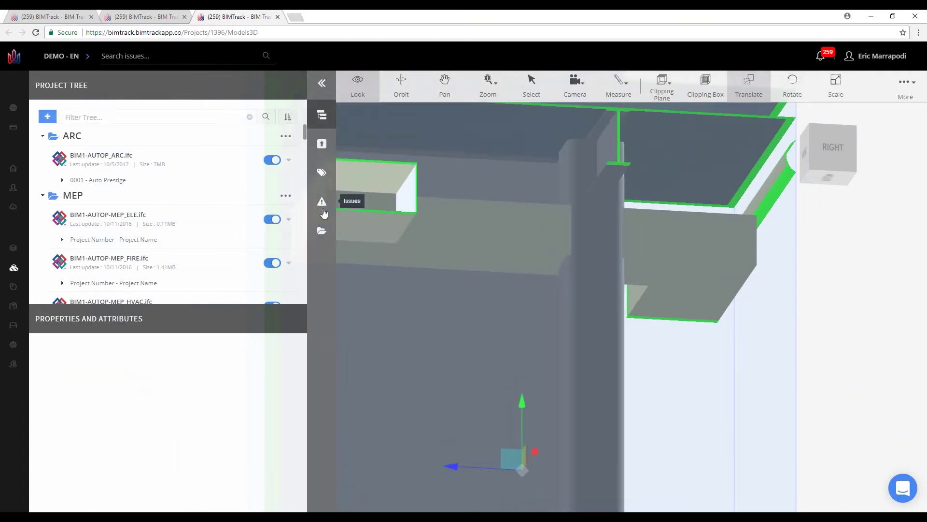
# Create an issue titled HVAC vs STRU from the current 3D view, with red rectangles marking where the duct crosses the column.
pyautogui.click(323, 205)
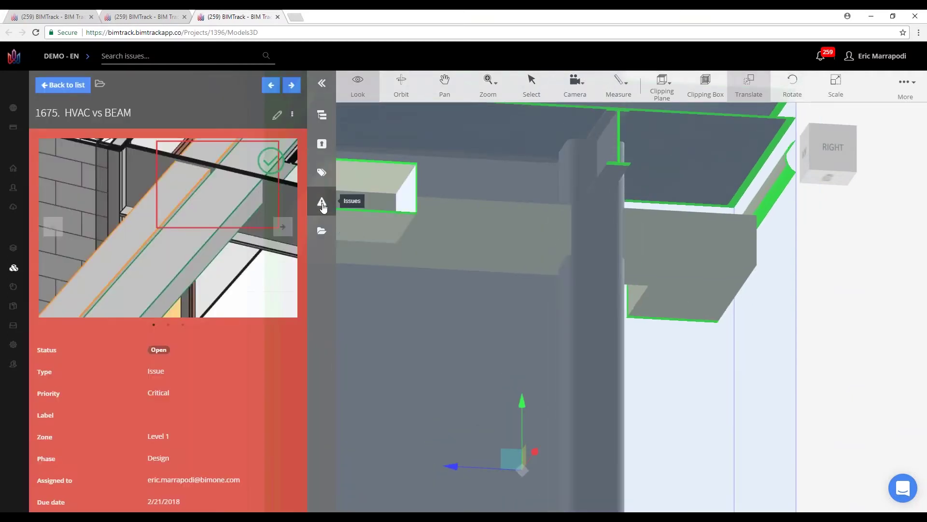
pyautogui.click(64, 88)
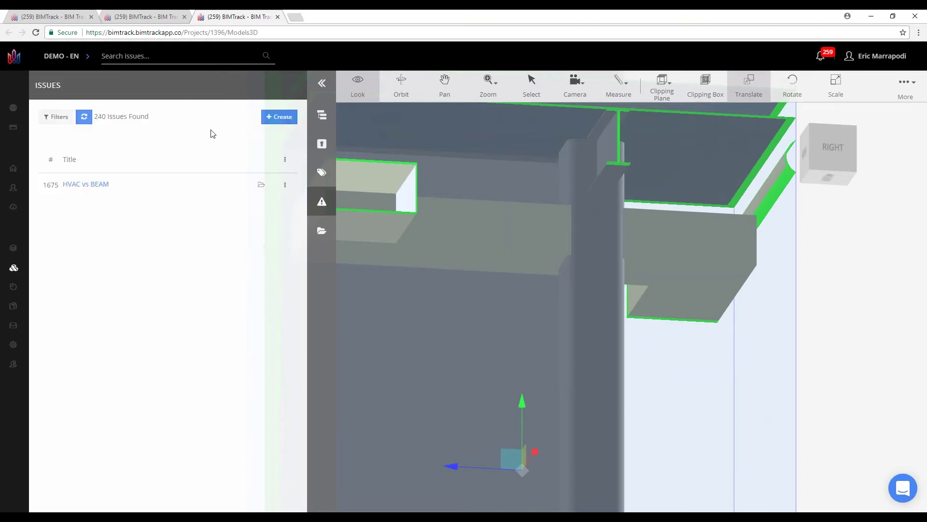
pyautogui.click(285, 121)
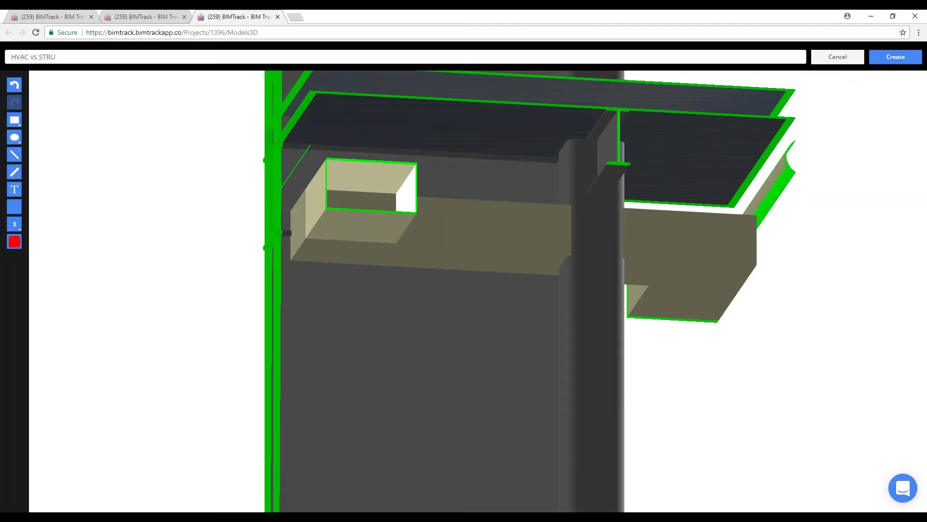
pyautogui.moveTo(609, 257); pyautogui.dragTo(673, 296)
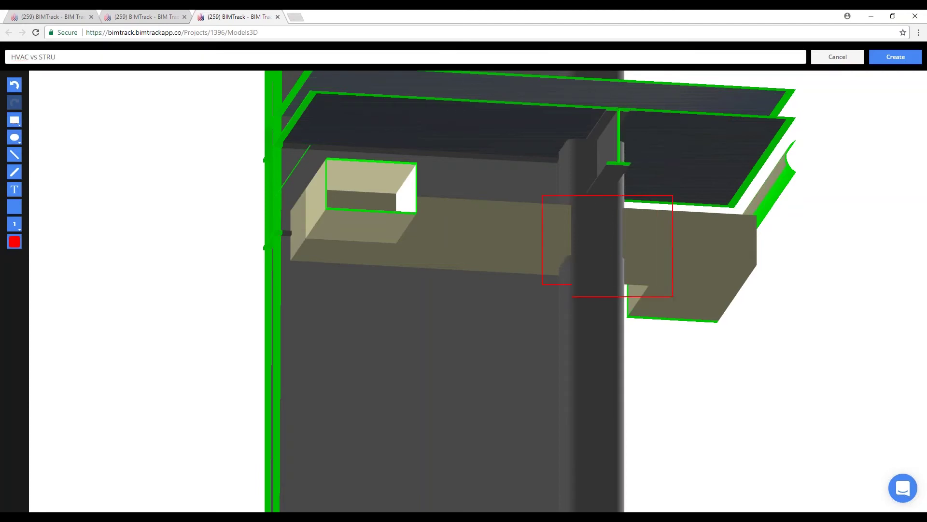
pyautogui.click(912, 55)
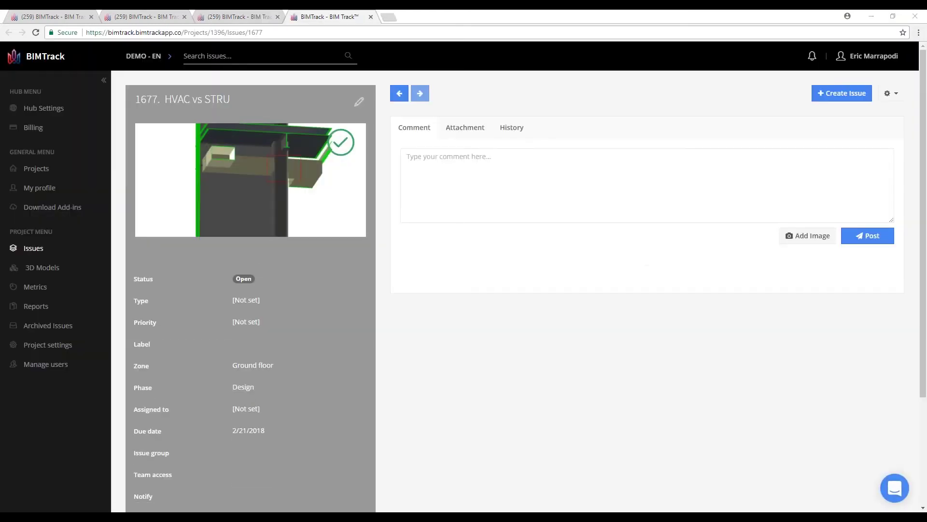
# Switch to Revit, refresh the BIM Track issue list and show issue 1677 HVAC vs STRU in the model.
pyautogui.hotkey('alt', 'Tab')
pyautogui.click(747, 165)
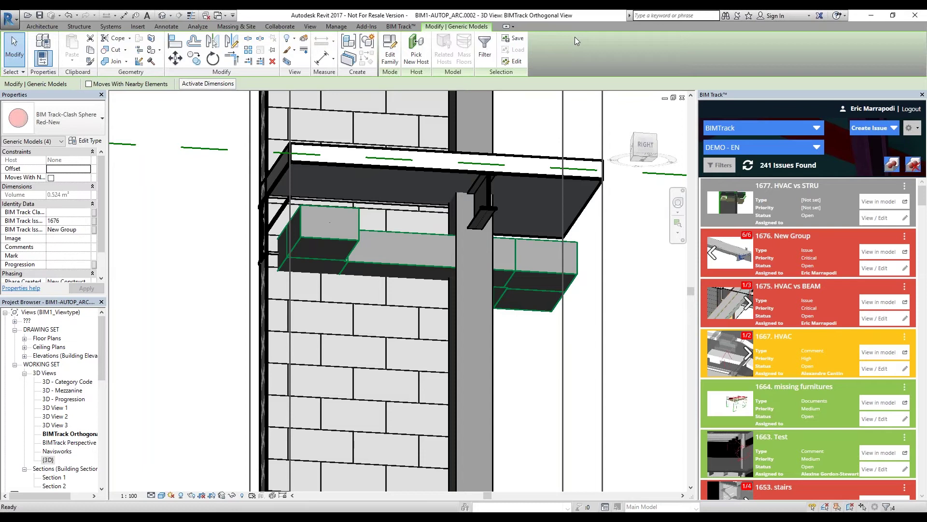
# Switch to Navisworks, show issue 1677 HVAC vs STRU in the model and view its snapshot image.
pyautogui.hotkey('alt', 'Tab')
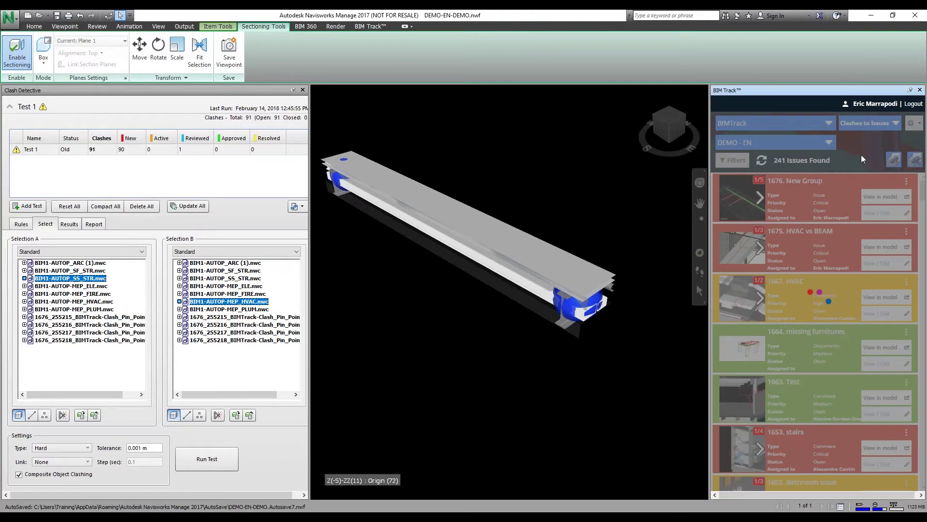
pyautogui.click(867, 196)
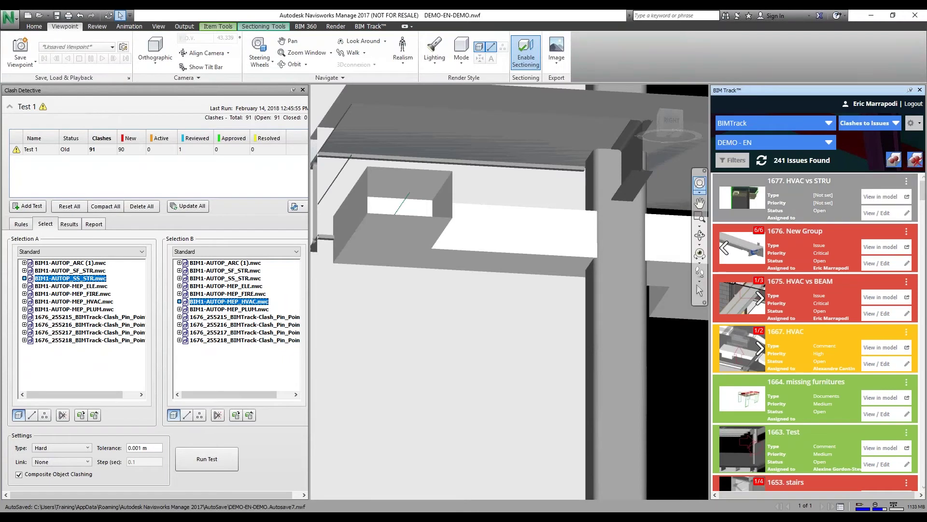
pyautogui.click(737, 199)
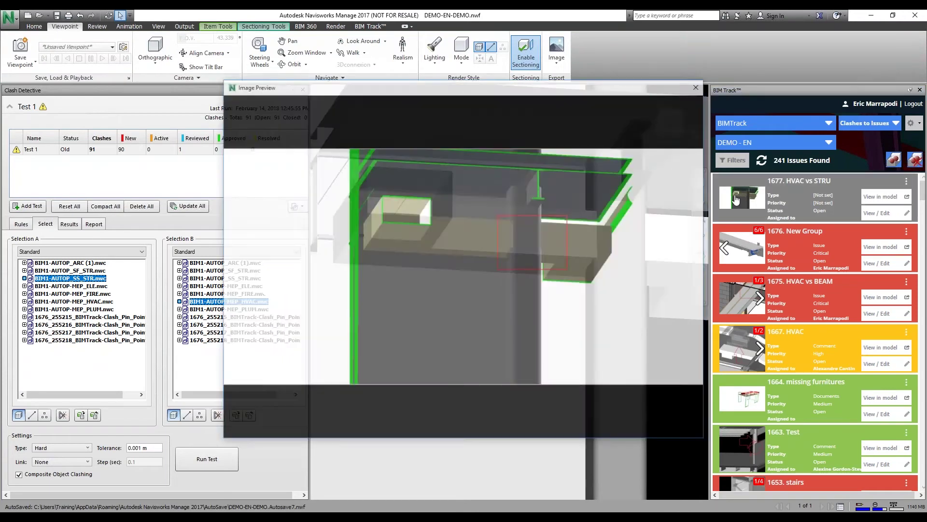
pyautogui.moveTo(571, 93); pyautogui.dragTo(371, 122)
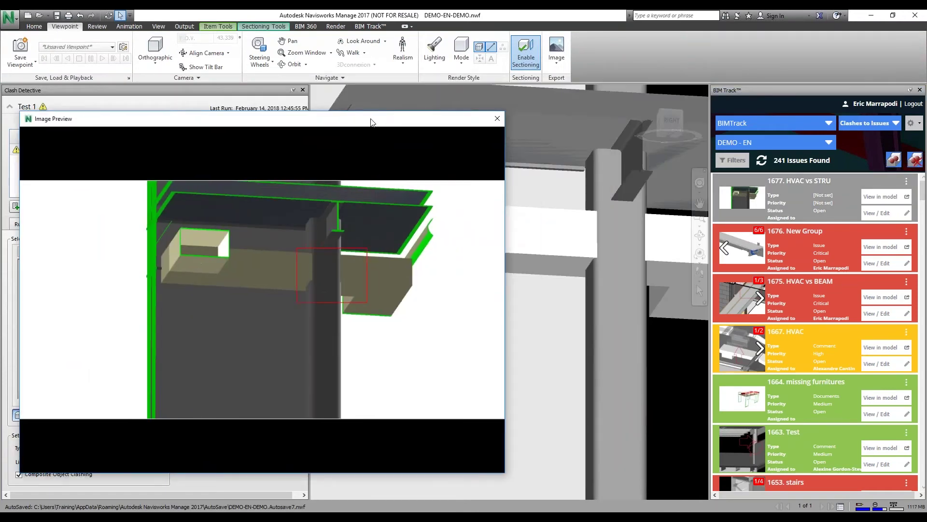
pyautogui.click(498, 119)
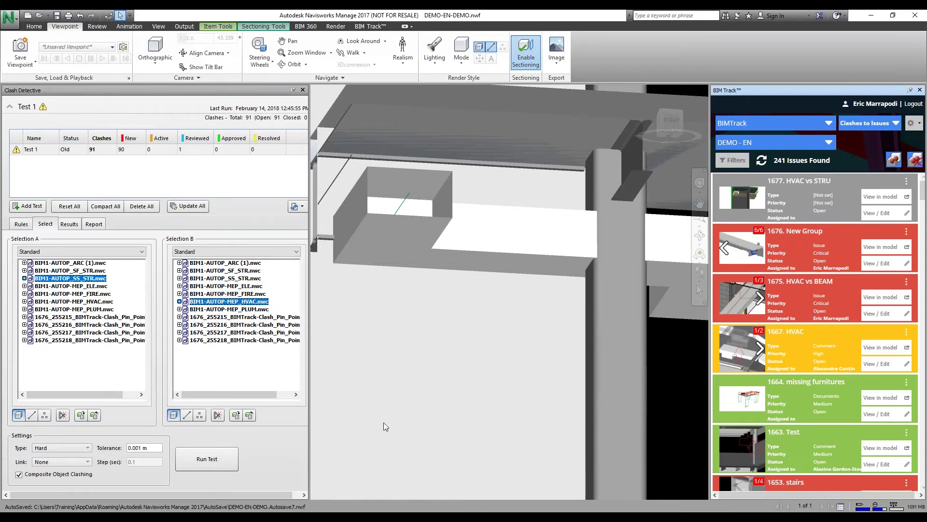
# Switch to the BIMTrack web 3D viewer and expand the spaces of BIM1-AUTOP_ARC.ifc to the rooms of level TOS MEZZ.
pyautogui.moveTo(272, 516)
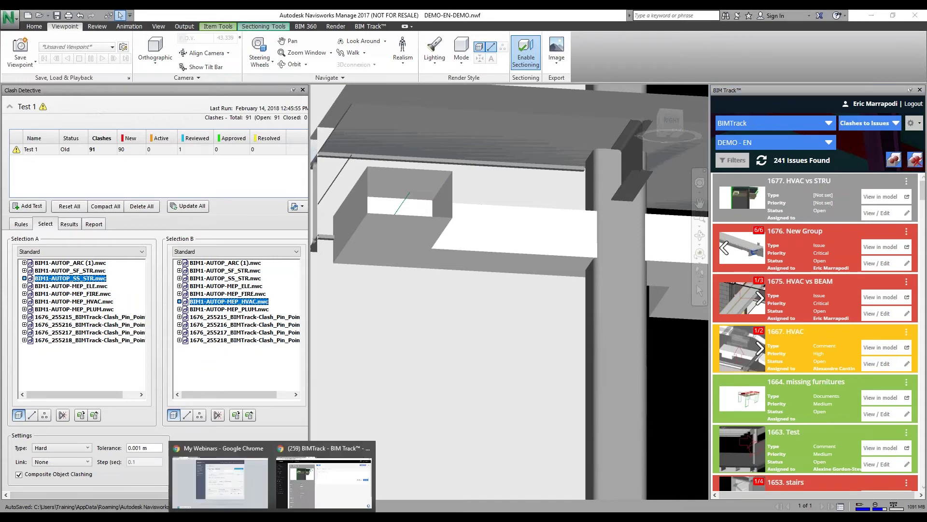
pyautogui.click(324, 478)
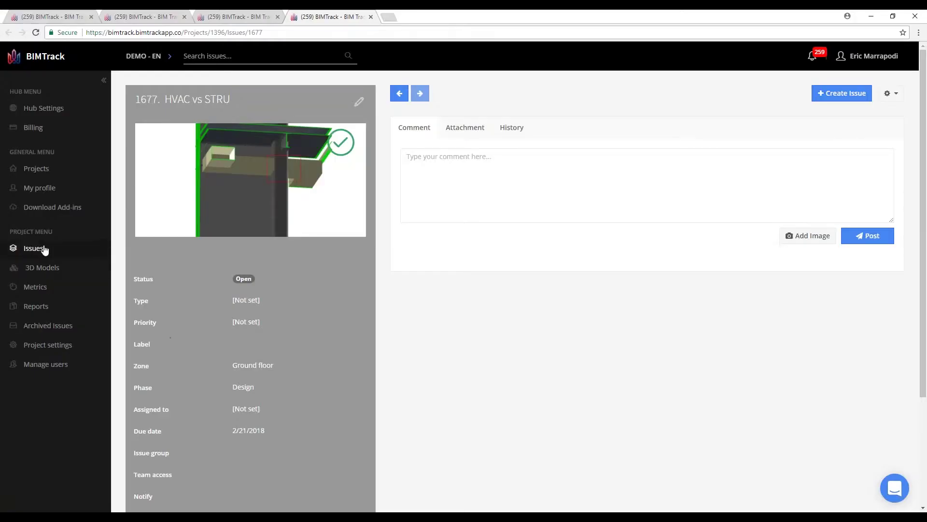
pyautogui.click(257, 16)
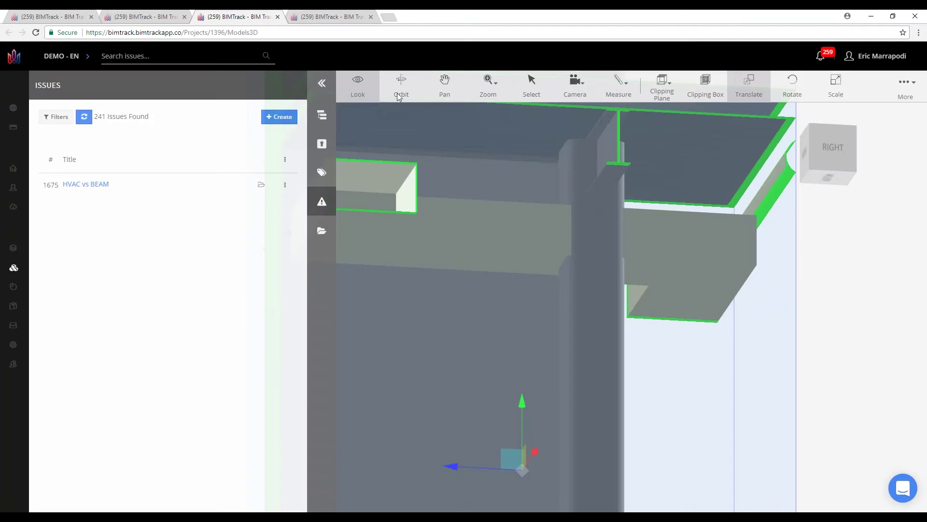
pyautogui.click(325, 119)
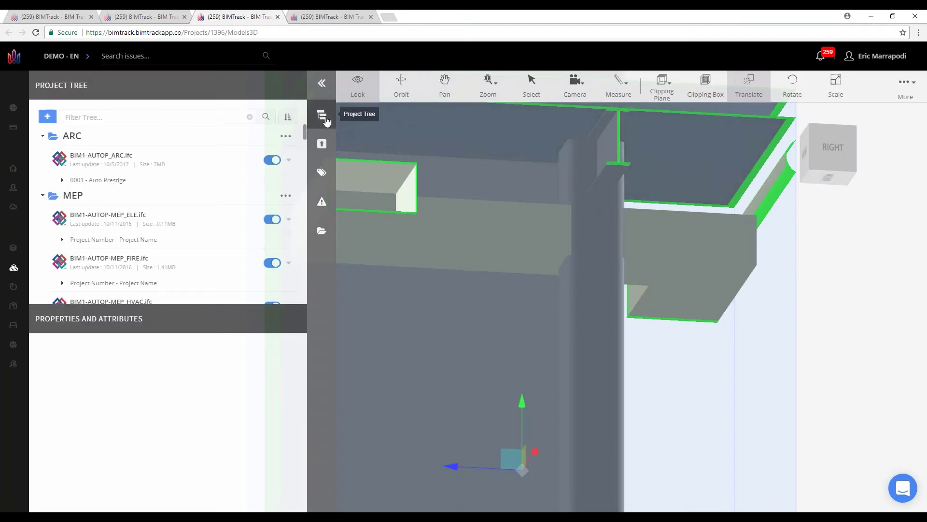
pyautogui.click(322, 144)
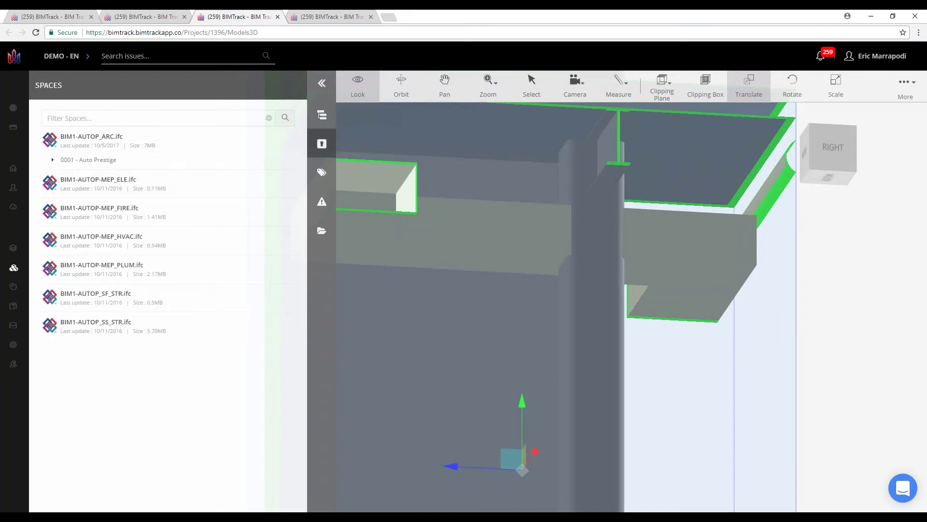
pyautogui.click(67, 160)
pyautogui.click(62, 173)
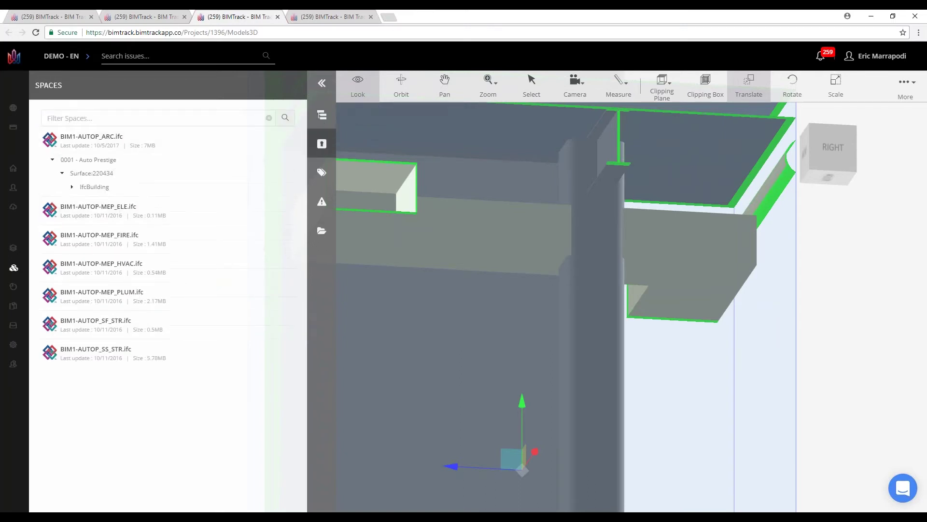
pyautogui.click(71, 187)
pyautogui.click(81, 214)
pyautogui.click(91, 227)
# Isolate room 21 and room 25 of level TOS MEZZ. in turn, and set the camera to perspective.
pyautogui.click(128, 296)
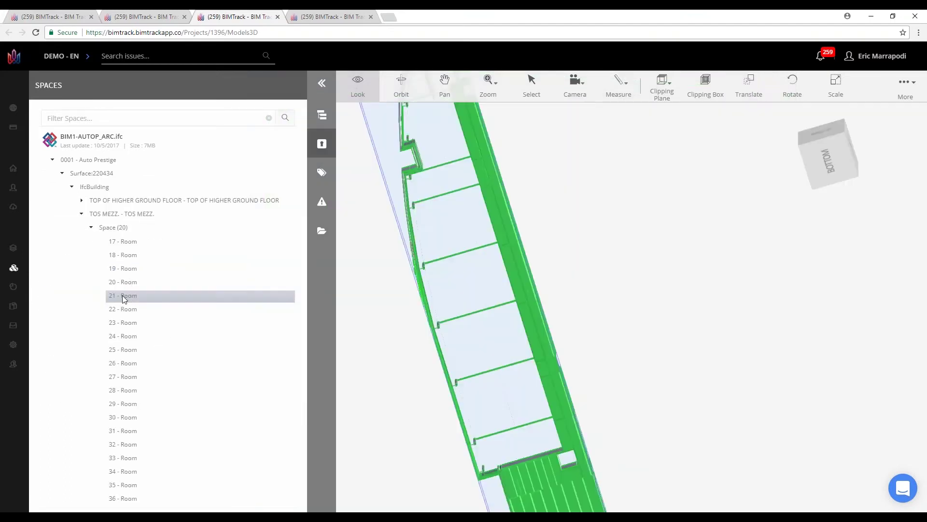
pyautogui.click(127, 350)
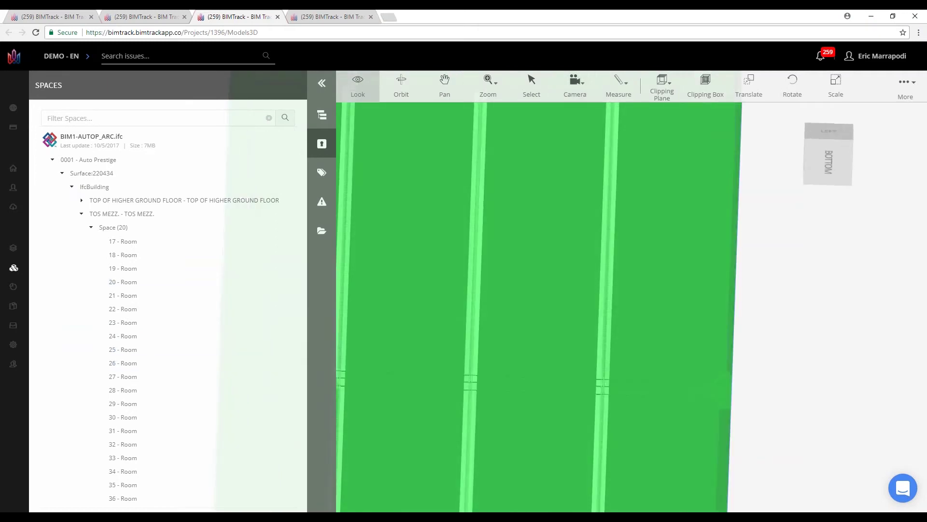
pyautogui.click(581, 94)
pyautogui.click(584, 110)
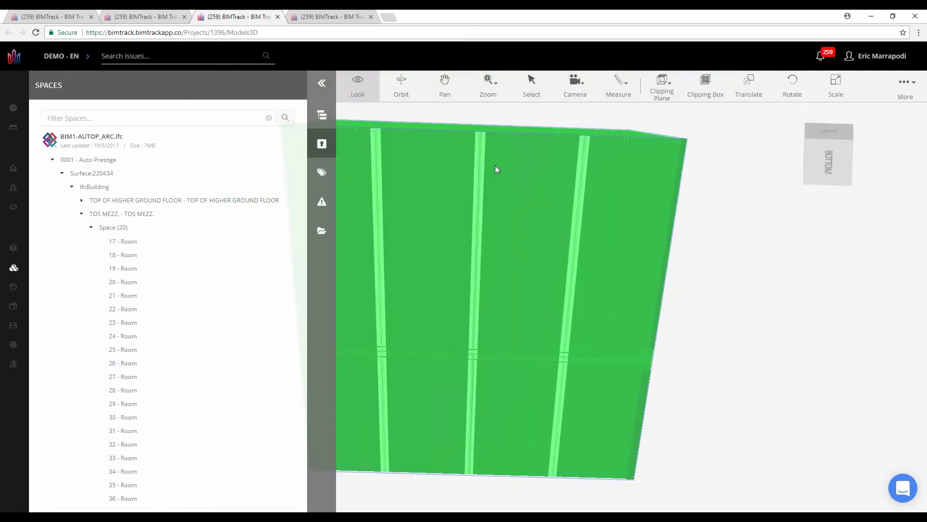
# Isolate room 25 and scale its clipping box down slightly in height to cut away the faces hiding the interior.
pyautogui.click(127, 308)
pyautogui.click(128, 349)
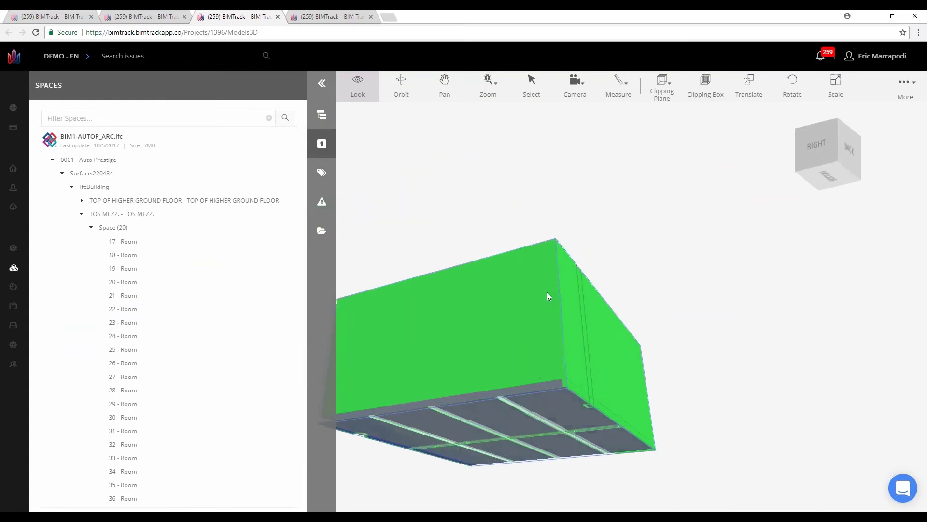
pyautogui.click(836, 87)
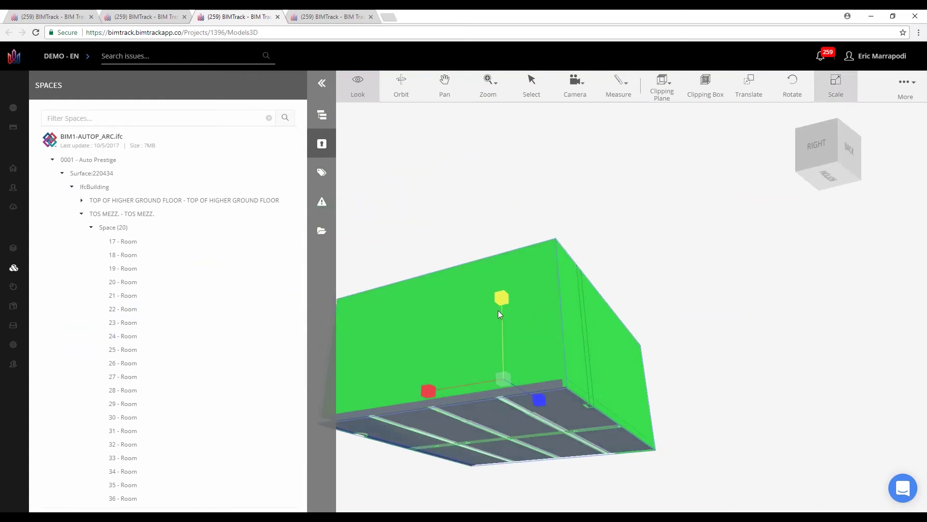
pyautogui.moveTo(501, 297); pyautogui.dragTo(503, 309)
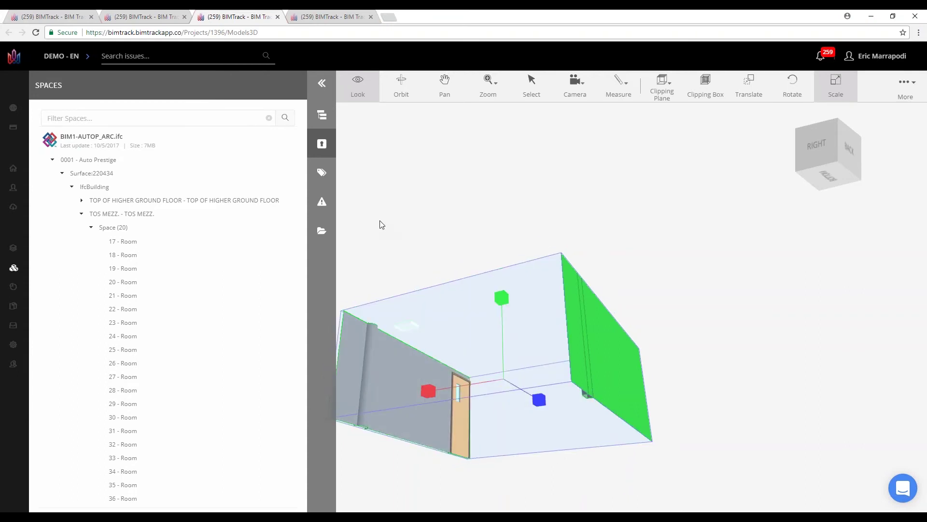
# Examine the element categories, the project tree's display options and the filters of the issue list.
pyautogui.click(321, 174)
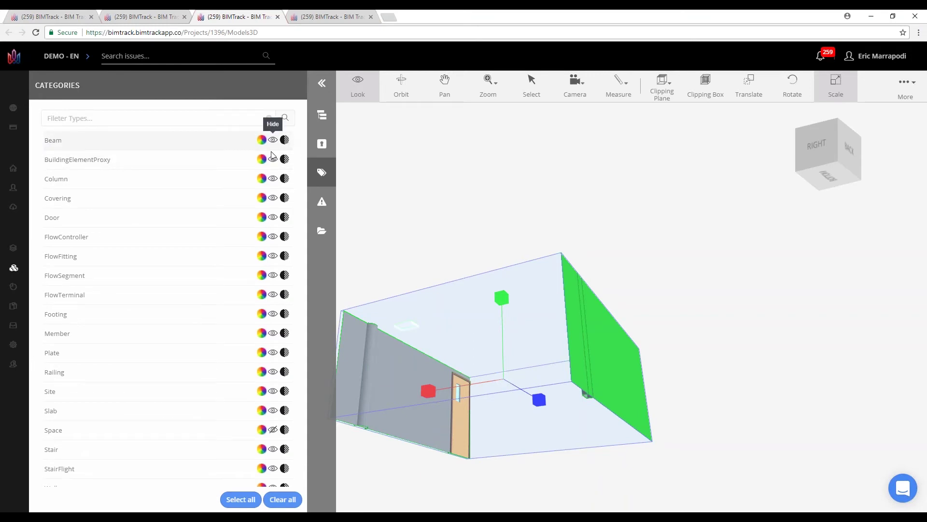
pyautogui.click(322, 115)
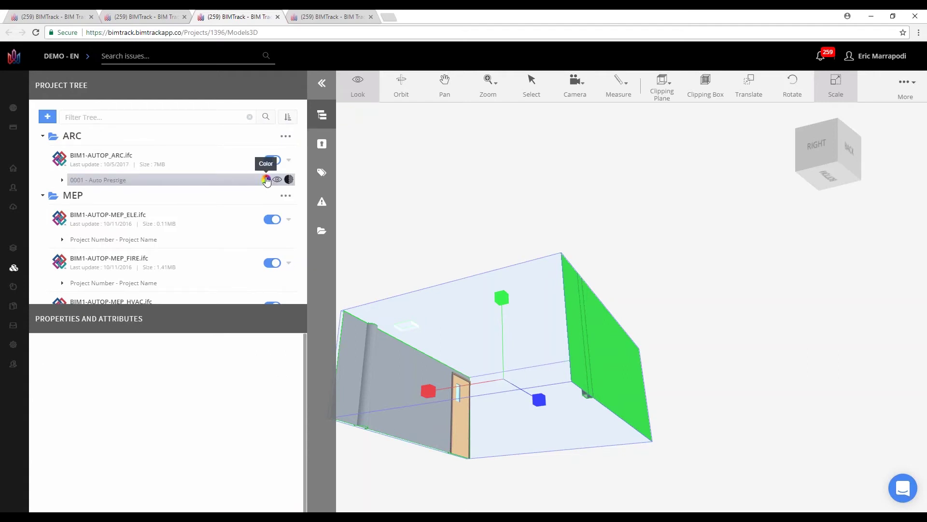
pyautogui.click(322, 206)
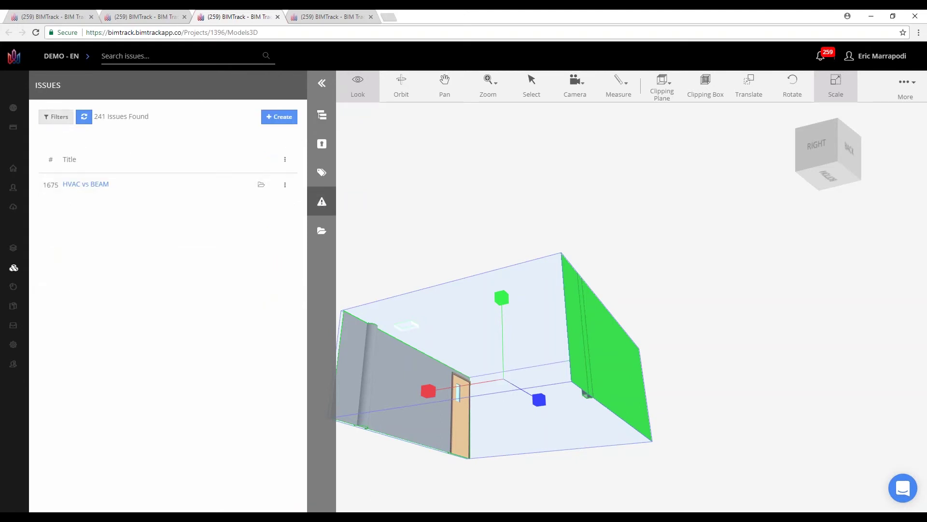
pyautogui.click(65, 121)
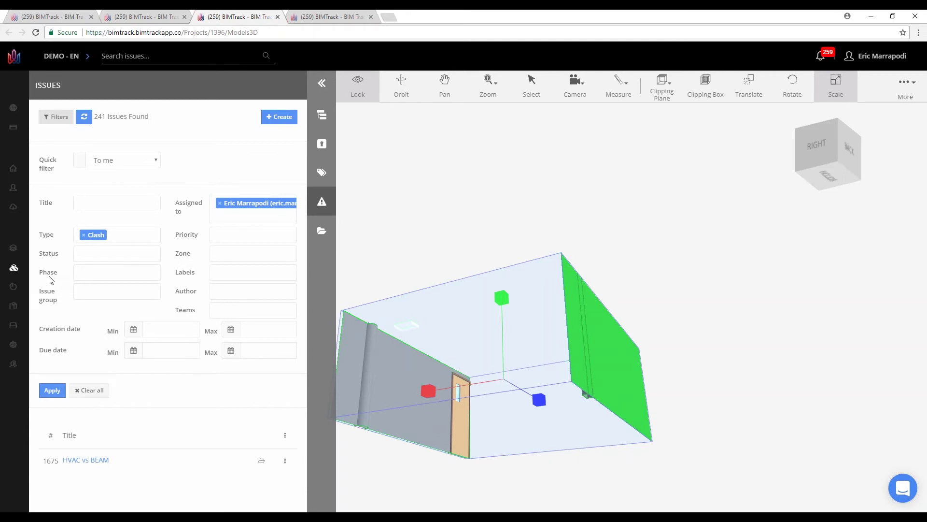
# In the project metrics, drill into the assignee with the largest share of issues, broken down by Status, and into the Closed issues.
pyautogui.moveTo(19, 291)
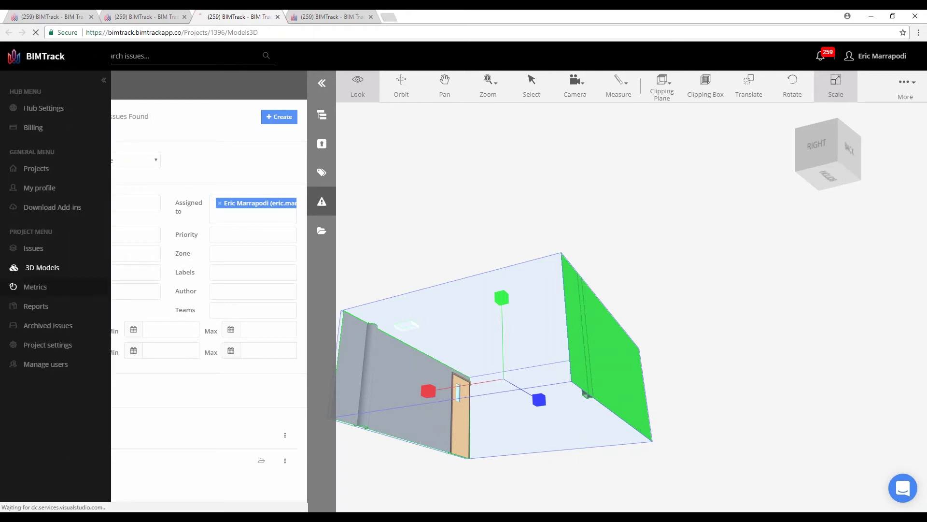
pyautogui.click(19, 290)
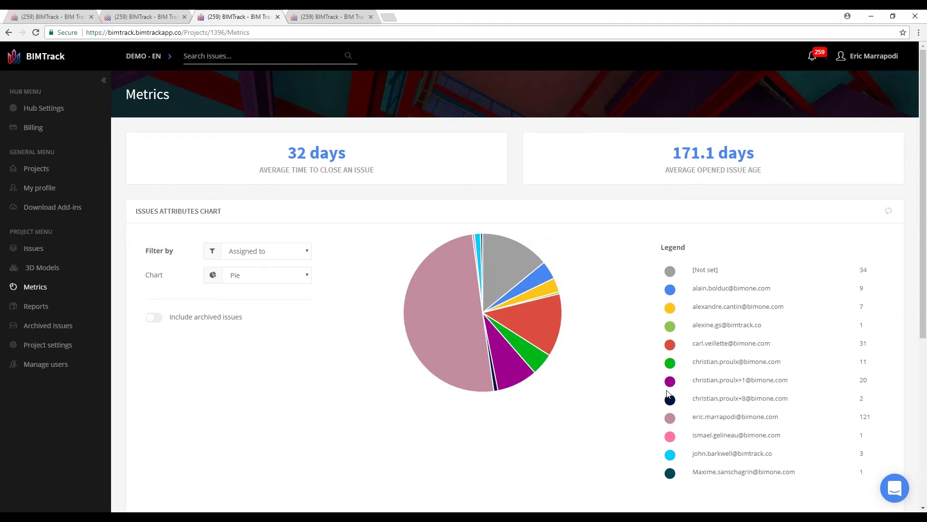
pyautogui.click(445, 322)
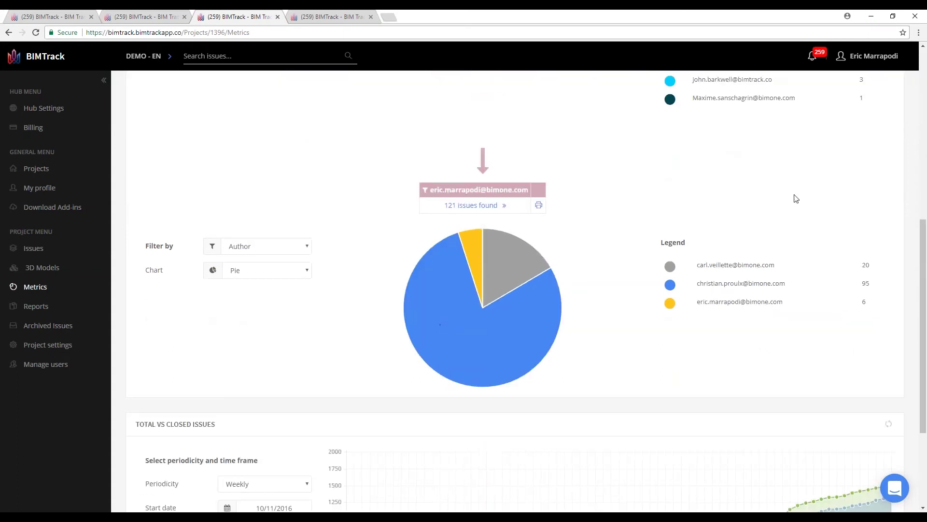
pyautogui.click(261, 247)
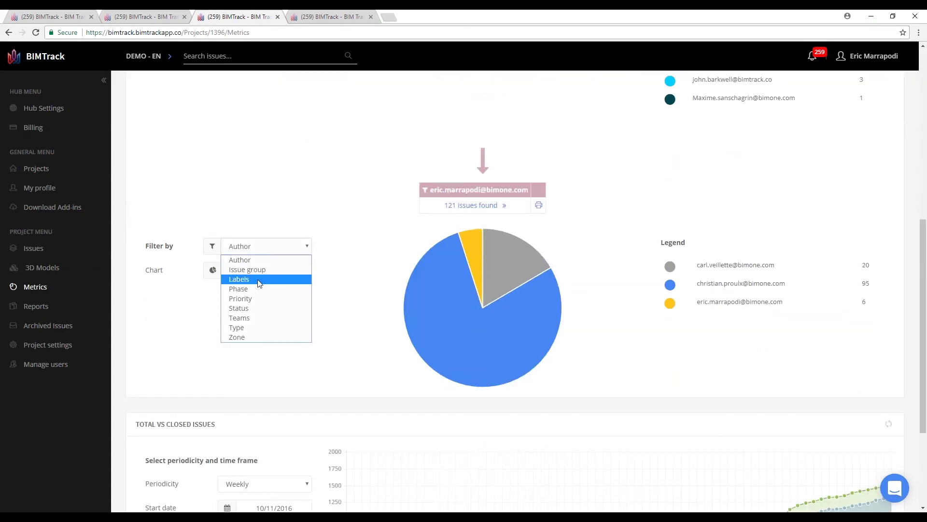
pyautogui.click(259, 308)
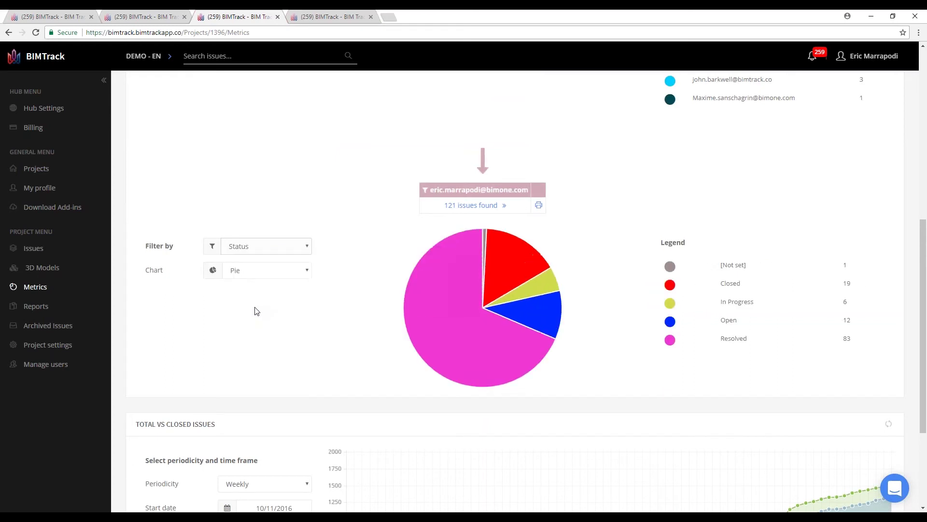
pyautogui.click(507, 283)
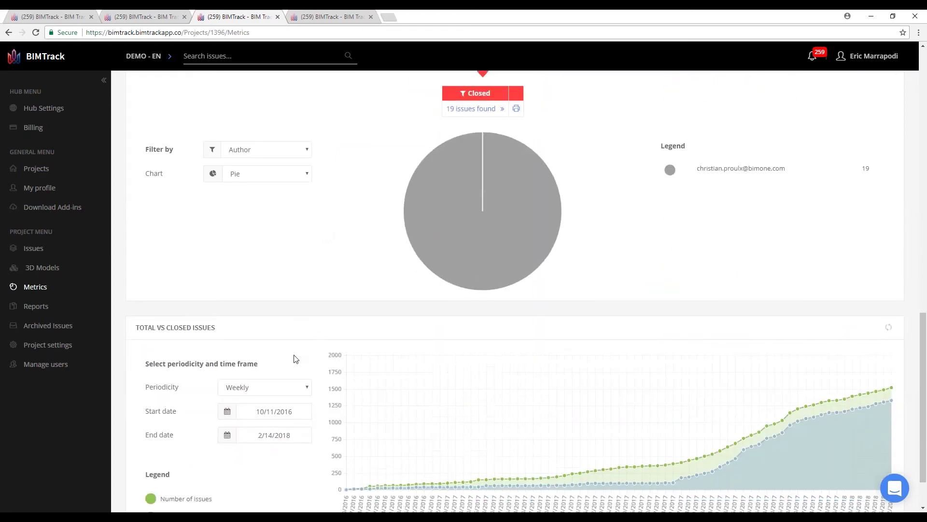
# Set the periodicity of the Total vs Closed Issues chart to Monthly and examine its curves.
pyautogui.click(286, 393)
pyautogui.click(277, 419)
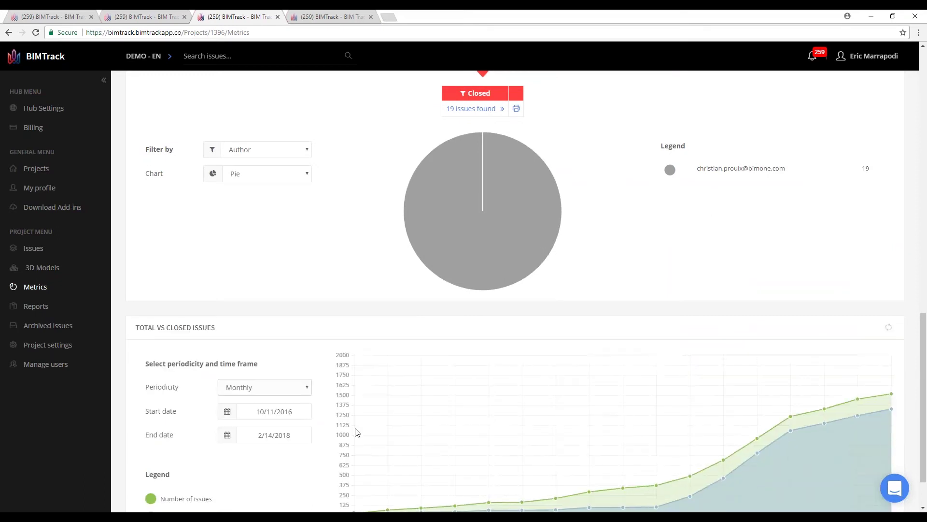
pyautogui.scroll(-1, 393, 408)
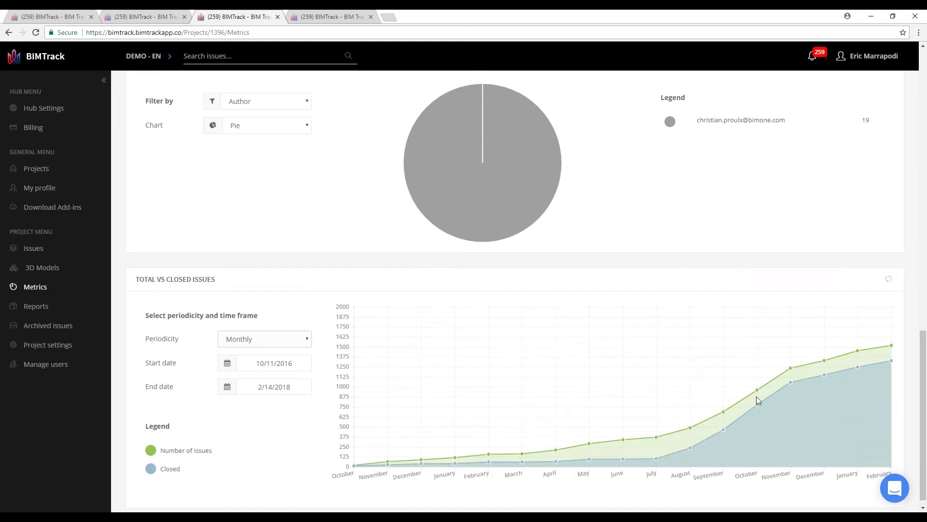
# Open the report settings from the Closed issues chart and remove the Status and Assigned to filters.
pyautogui.scroll(3, 708, 321)
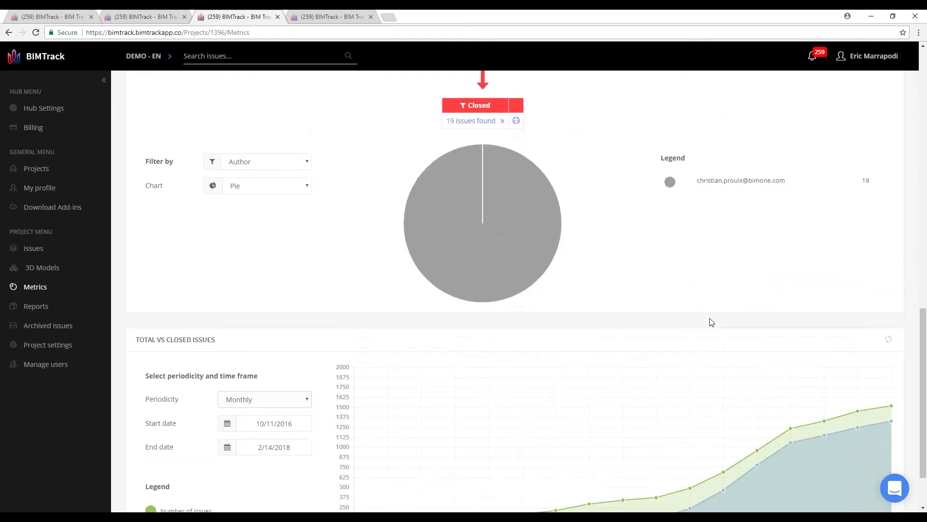
pyautogui.click(516, 205)
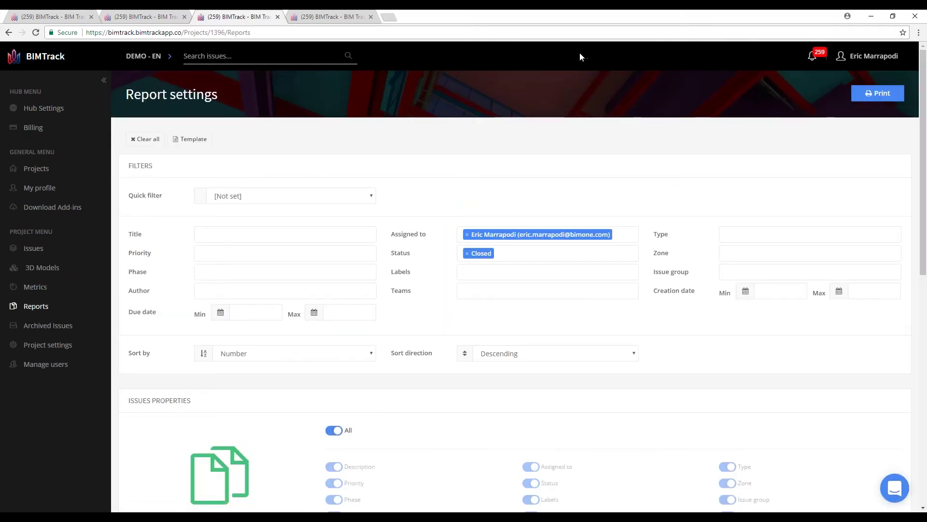
pyautogui.click(467, 253)
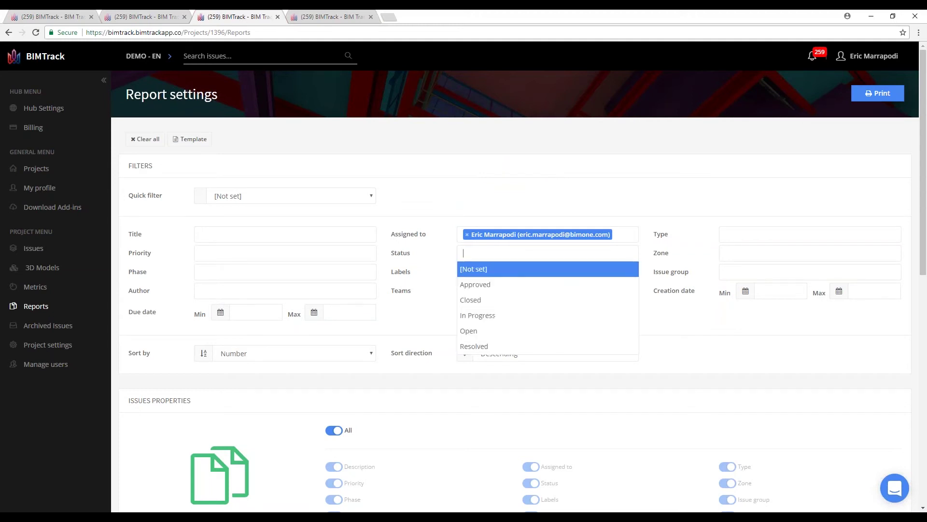
pyautogui.click(467, 234)
pyautogui.click(472, 180)
# Review the report's issue property and metrics options, and generate the unfiltered report for printing.
pyautogui.scroll(-5, 470, 218)
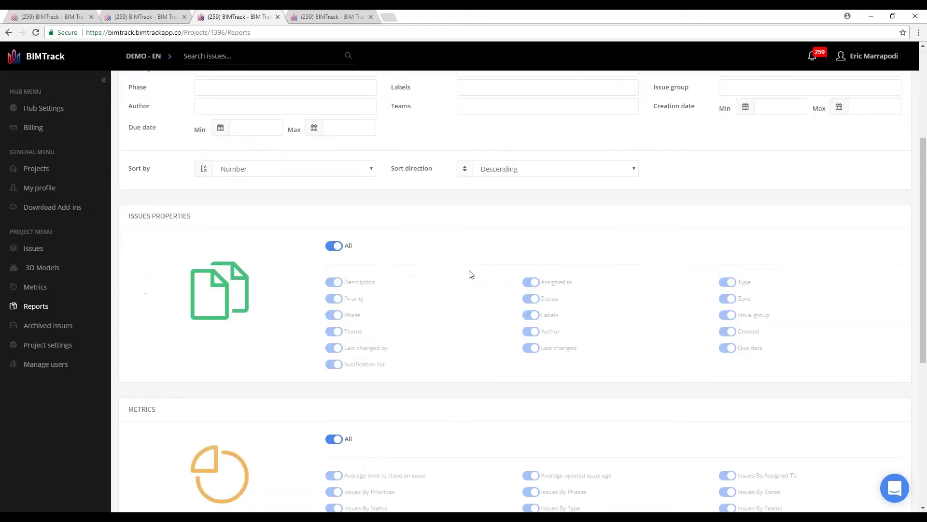
pyautogui.scroll(-3, 474, 404)
pyautogui.click(551, 362)
pyautogui.click(550, 393)
pyautogui.scroll(10, 472, 169)
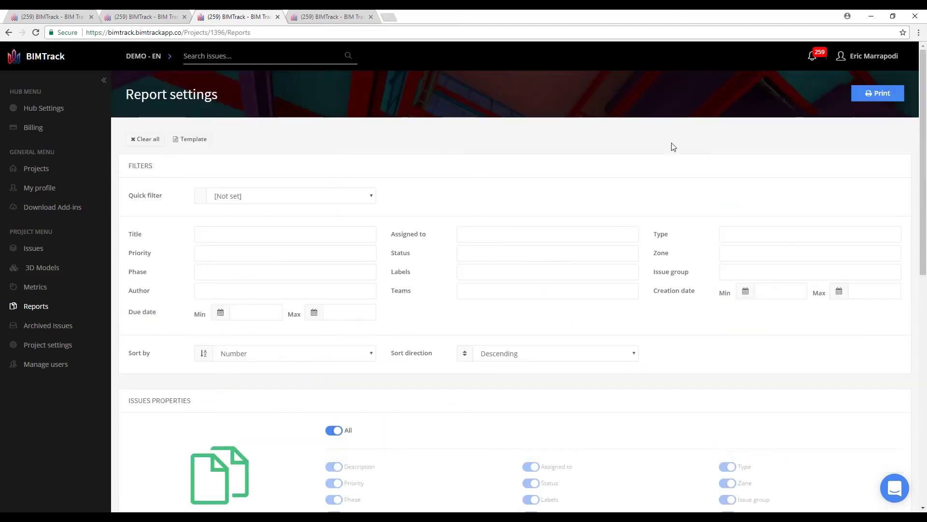
pyautogui.click(878, 93)
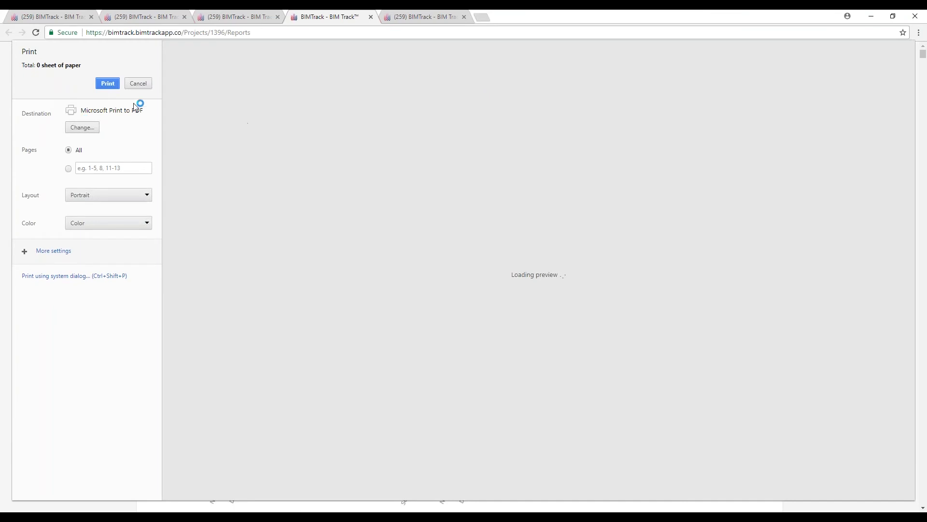
# Dismiss the print preview and review the report's summary, Total vs Closed Issues chart and issue breakdowns down to the author chart.
pyautogui.click(138, 83)
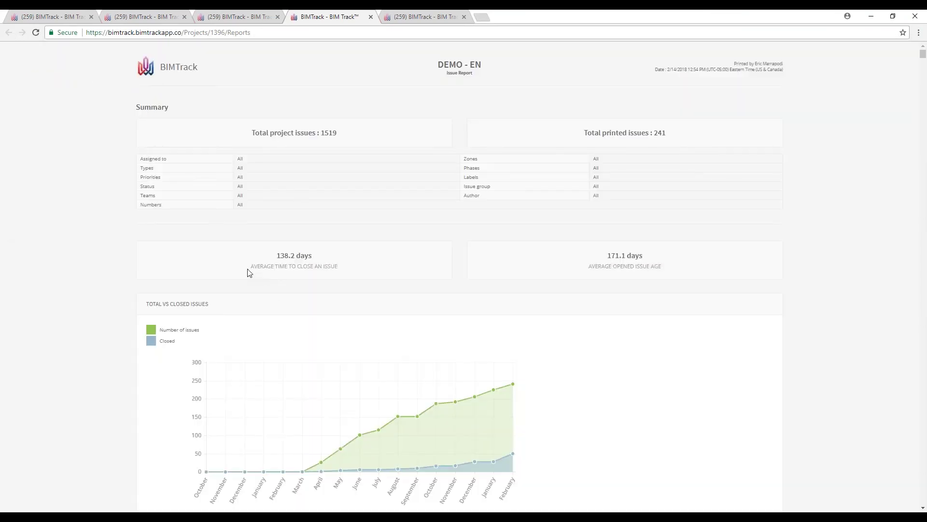
pyautogui.scroll(-7, 248, 274)
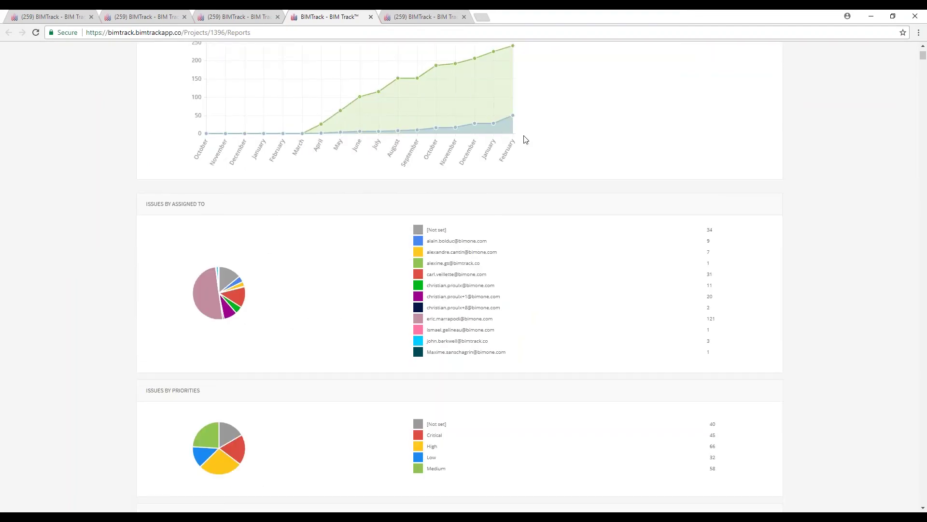
pyautogui.scroll(-2, 524, 139)
pyautogui.scroll(-2, 457, 197)
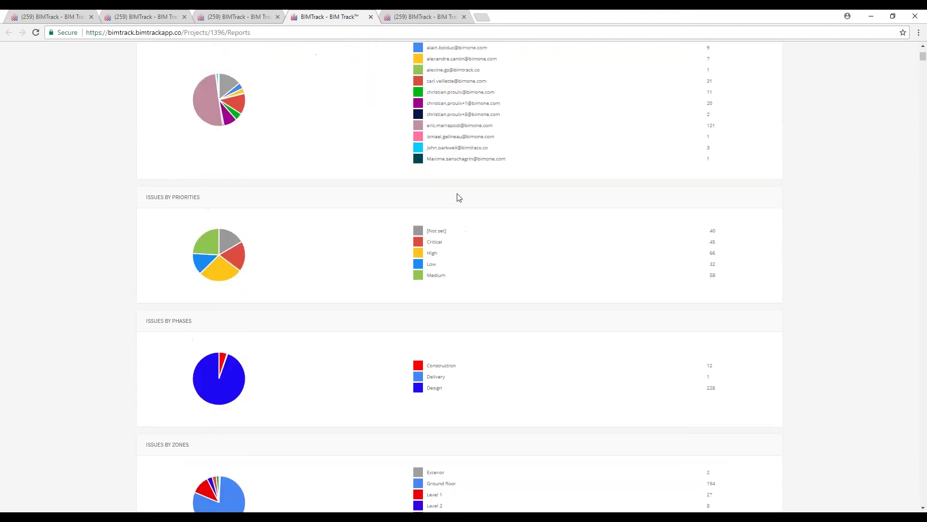
pyautogui.scroll(-1, 279, 263)
pyautogui.scroll(-9, 278, 265)
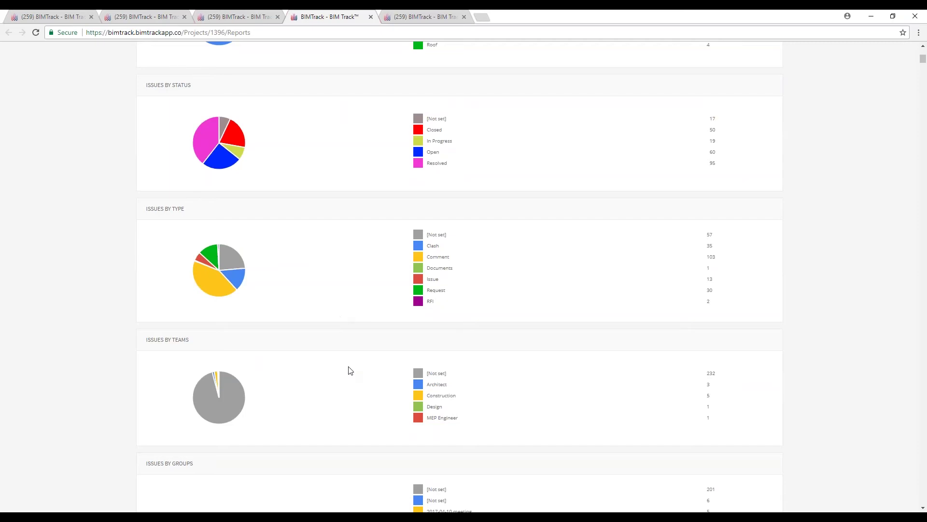
pyautogui.scroll(-15, 350, 370)
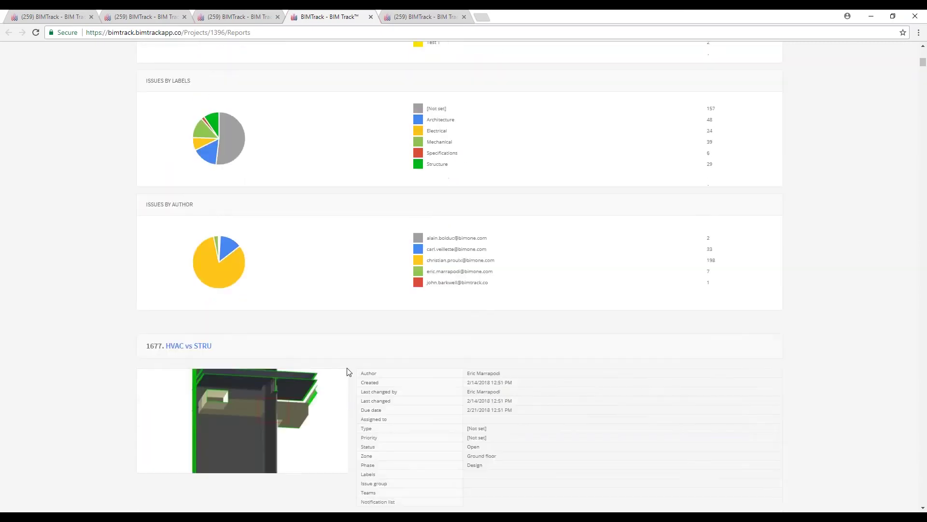
# Review the report's issue entries, highlight the Clash2 details under issue 1676, and open issue 1675 HVAC vs BEAM from its title link.
pyautogui.scroll(-5, 348, 371)
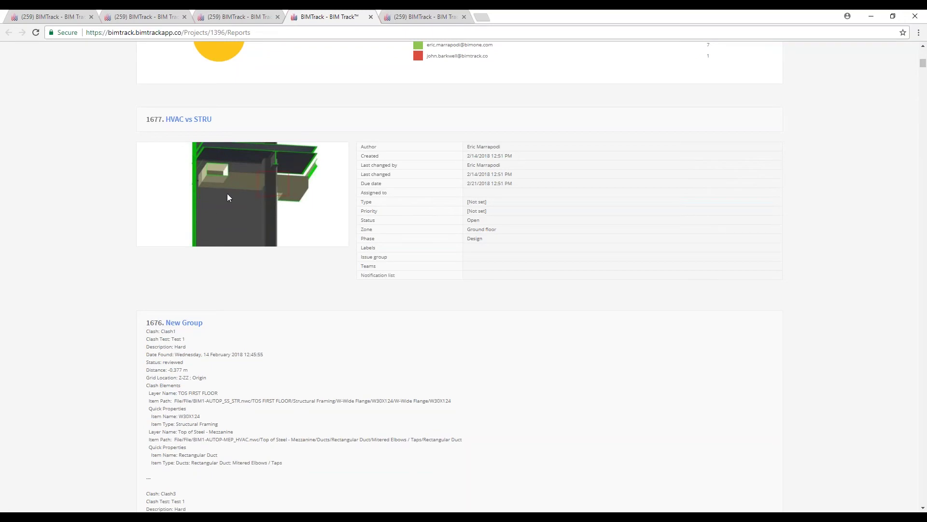
pyautogui.scroll(-7, 230, 192)
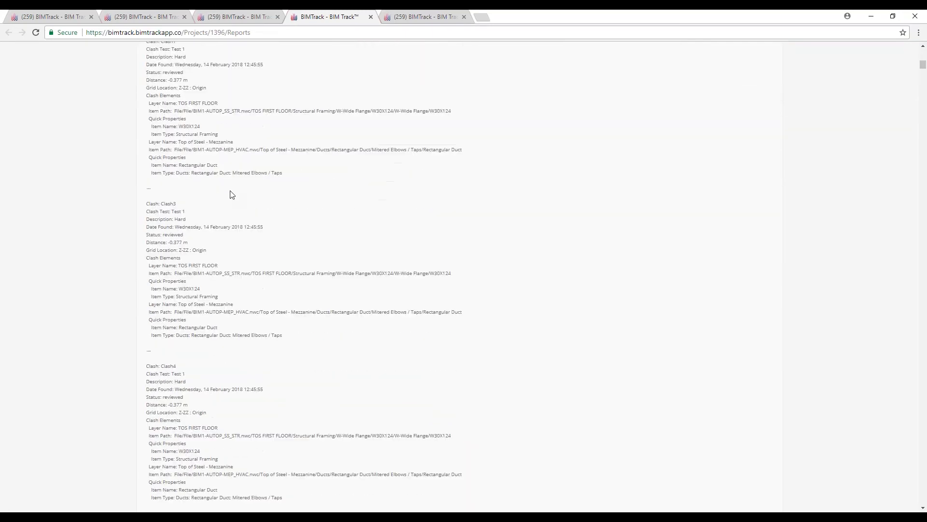
pyautogui.scroll(-10, 272, 251)
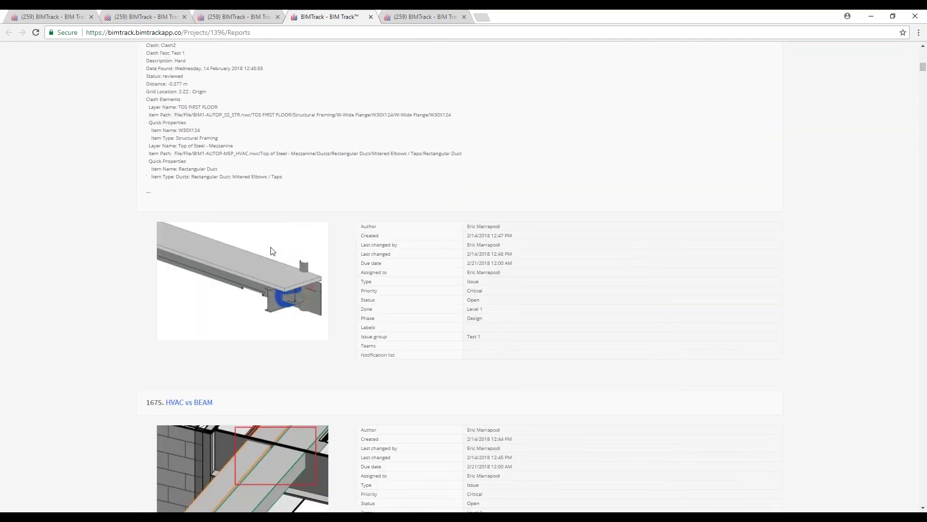
pyautogui.scroll(1, 271, 251)
pyautogui.moveTo(142, 96); pyautogui.dragTo(336, 228)
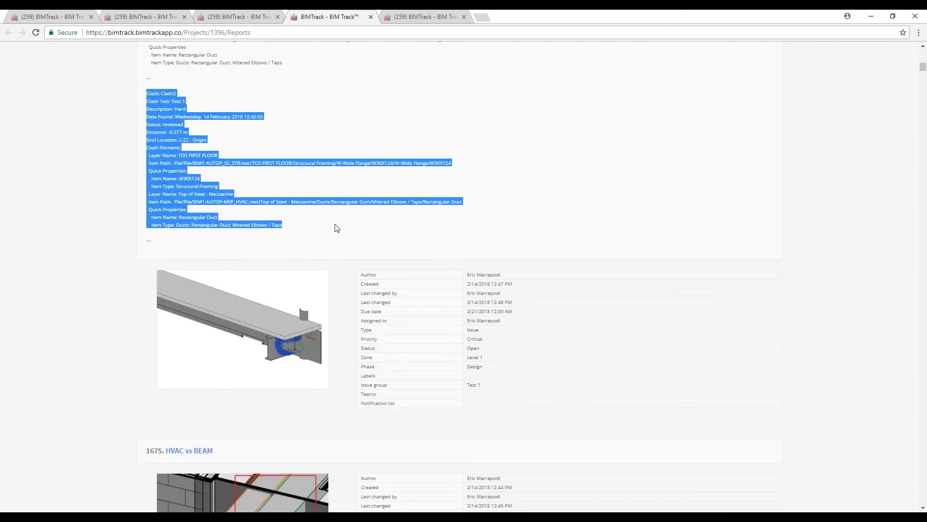
pyautogui.scroll(-4, 336, 228)
pyautogui.click(188, 259)
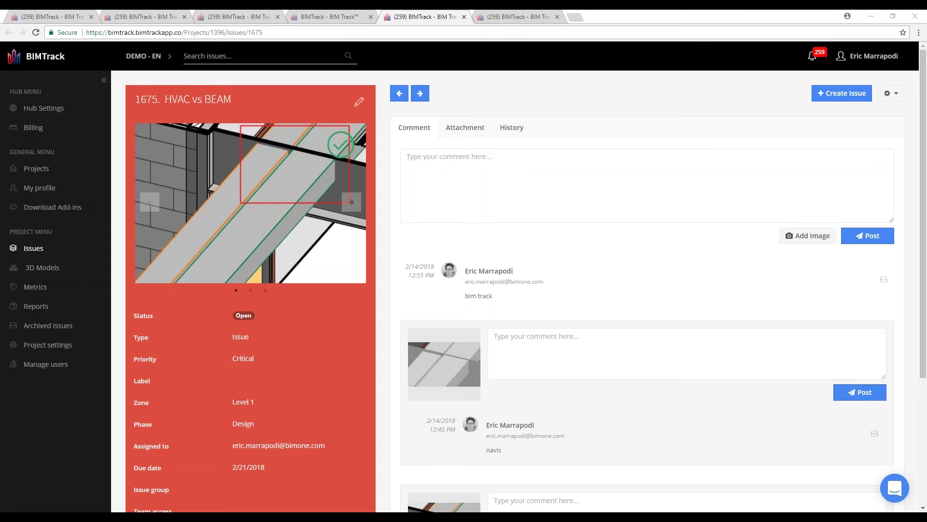